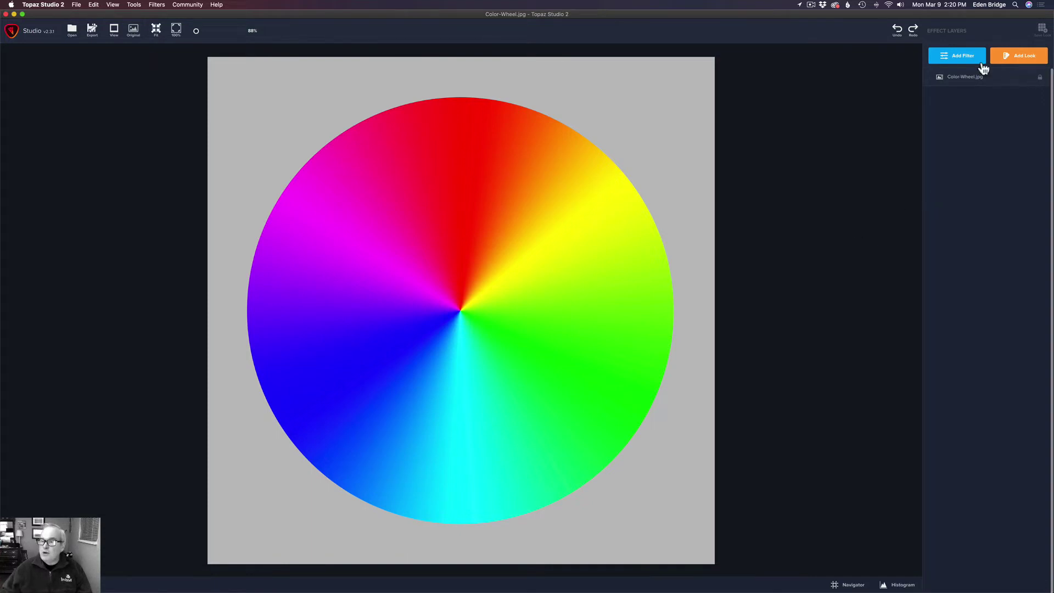
# Step: Add a Color Overlay filter to the color wheel image and raise its opacity to 1.00
pyautogui.click(965, 59)
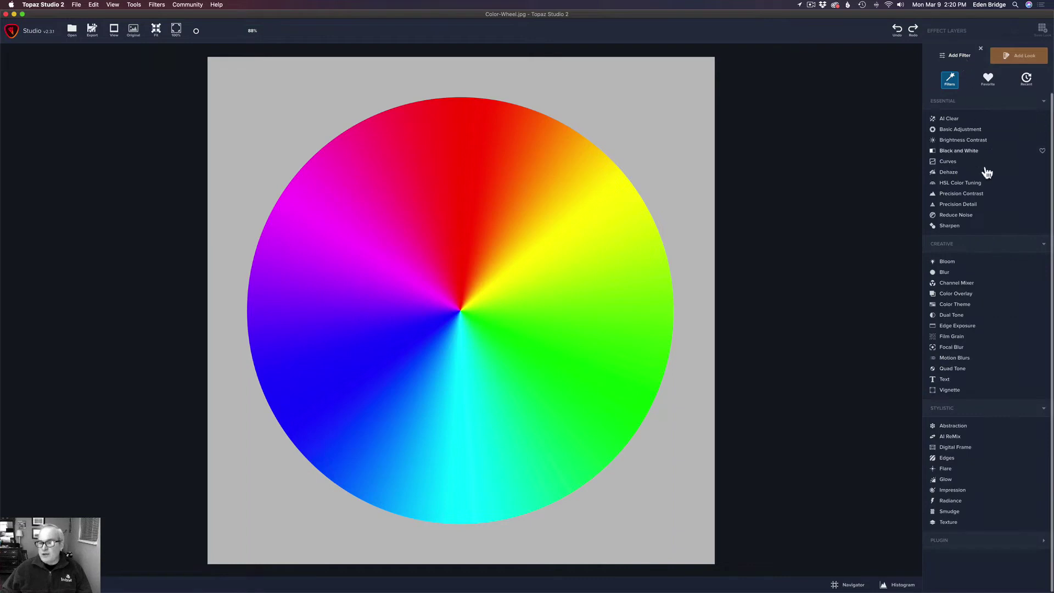
pyautogui.click(967, 297)
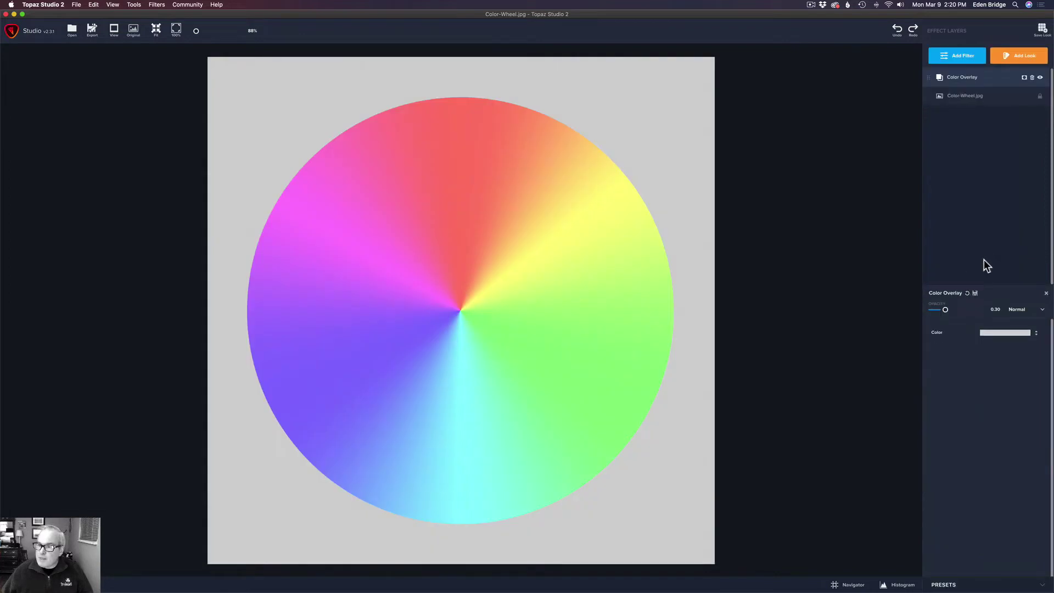
pyautogui.moveTo(947, 309); pyautogui.dragTo(982, 308)
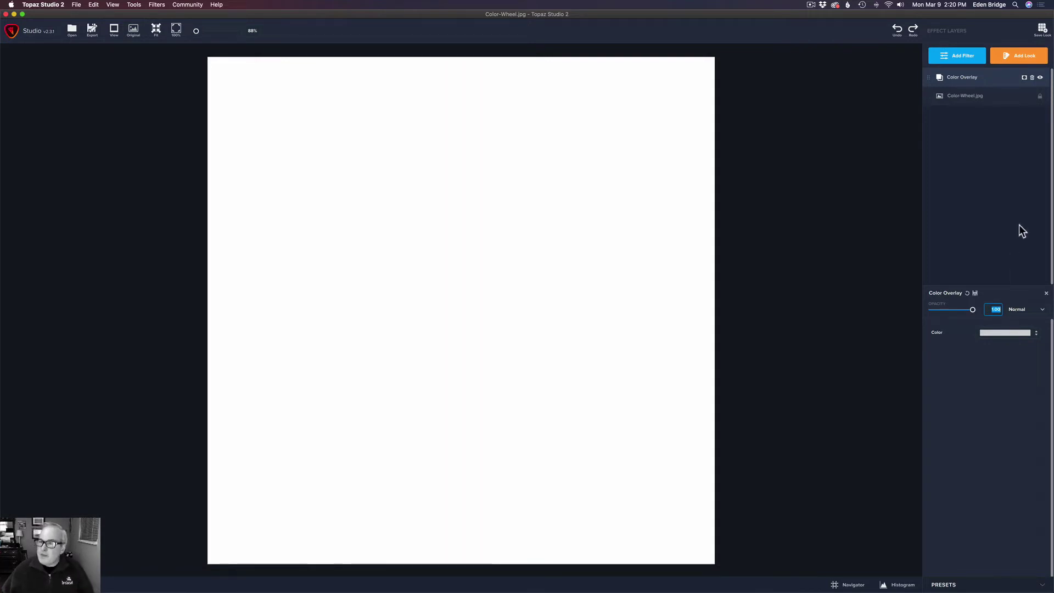
# Step: Add a mask to the Color Overlay layer and invert it to black
pyautogui.click(1025, 78)
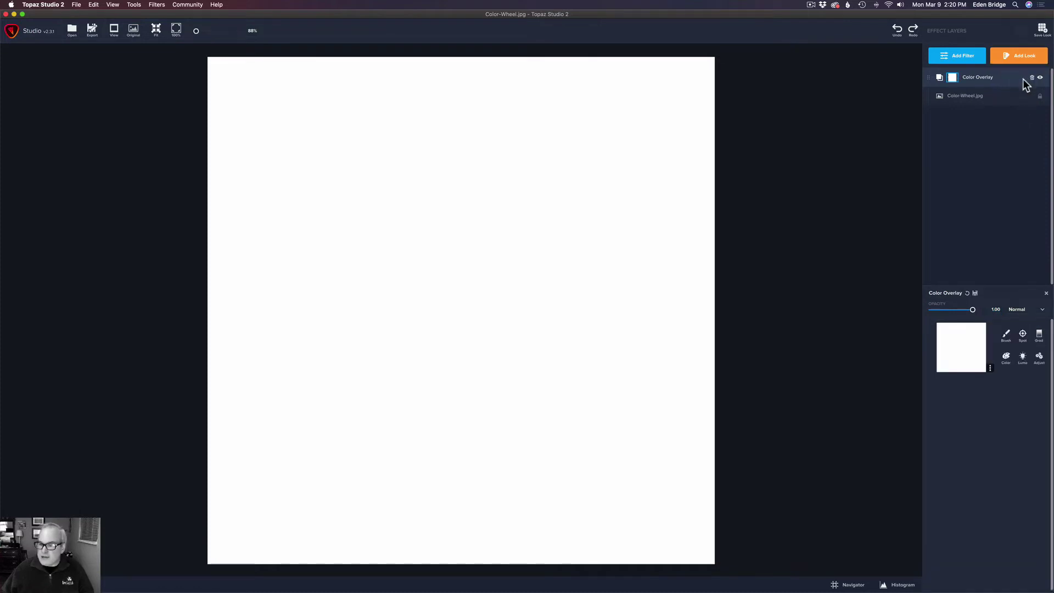
pyautogui.rightClick(960, 341)
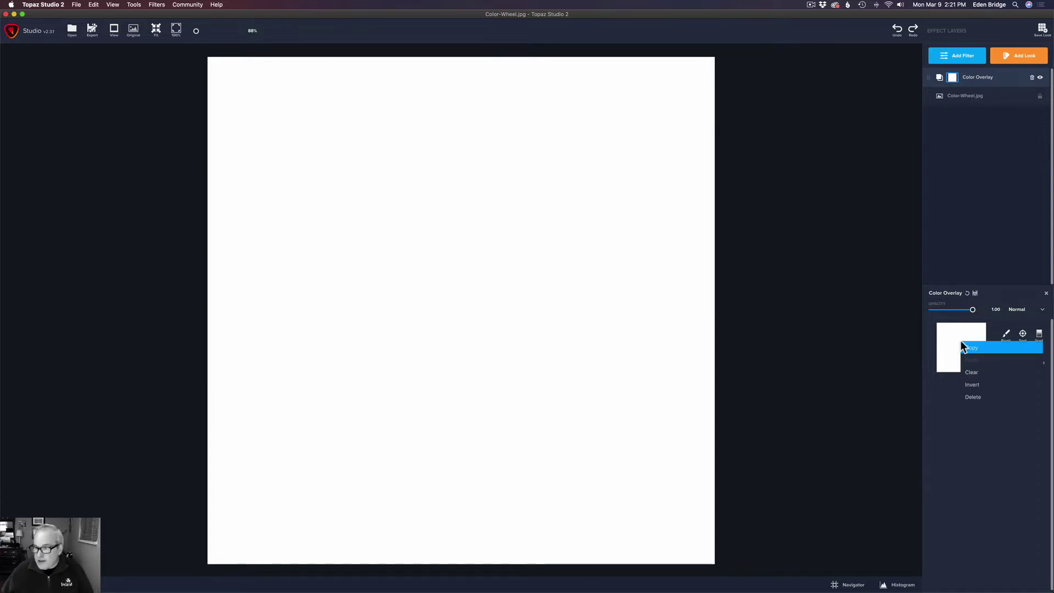
pyautogui.click(979, 384)
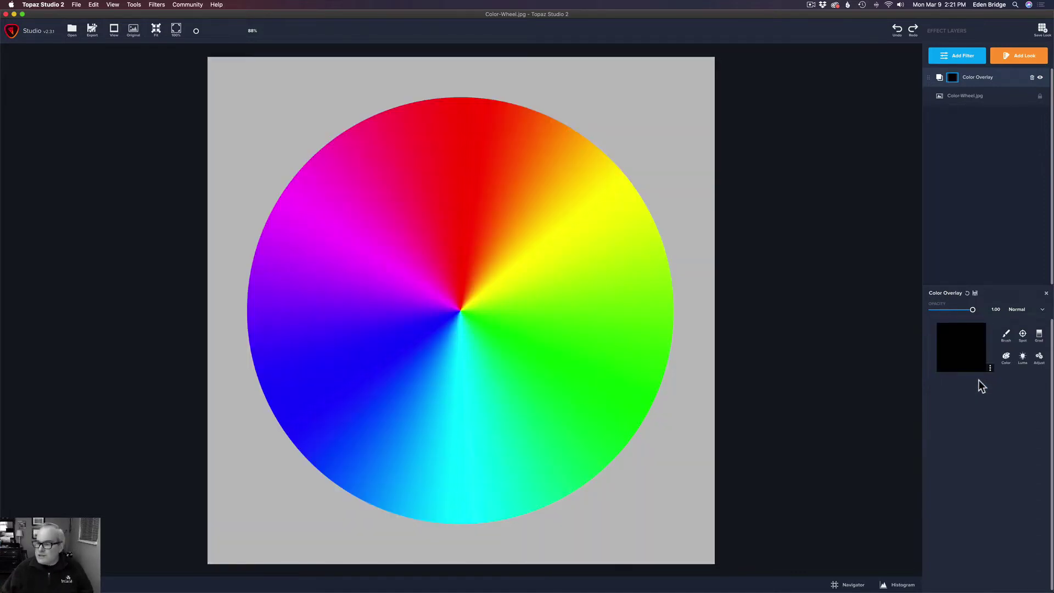
# Step: Start a Color mask on the overlay with transparency 1.00 and a narrow range of 0.01
pyautogui.click(1007, 358)
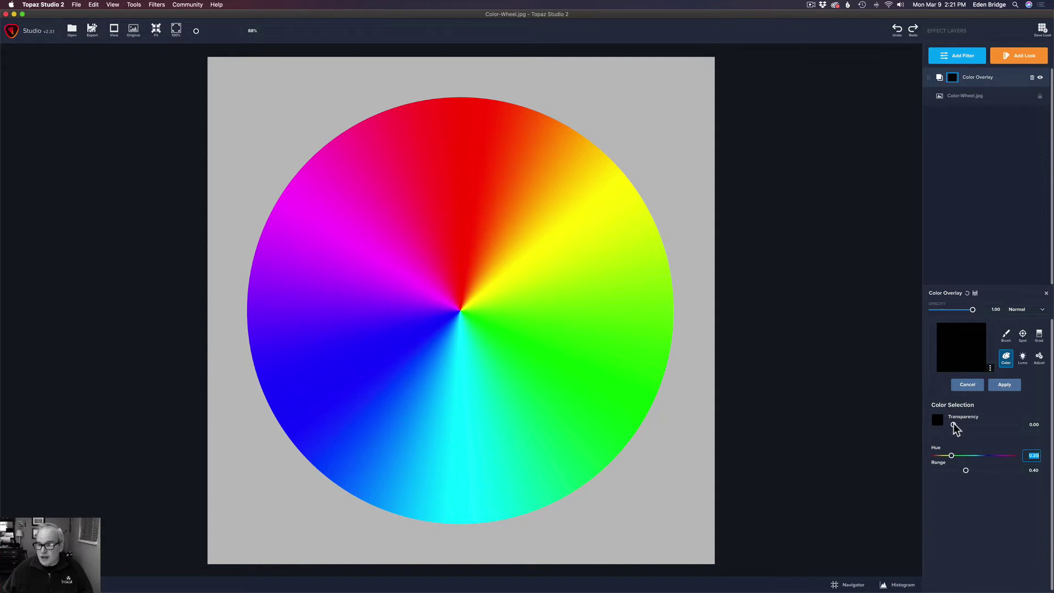
pyautogui.moveTo(955, 425); pyautogui.dragTo(1012, 425)
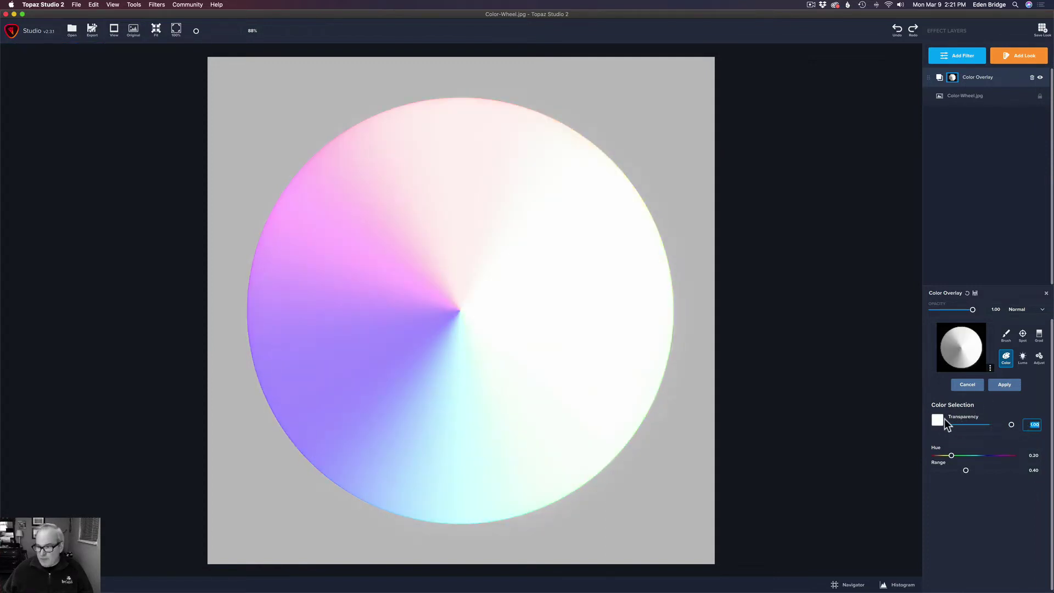
pyautogui.click(1034, 424)
pyautogui.doubleClick(1026, 426)
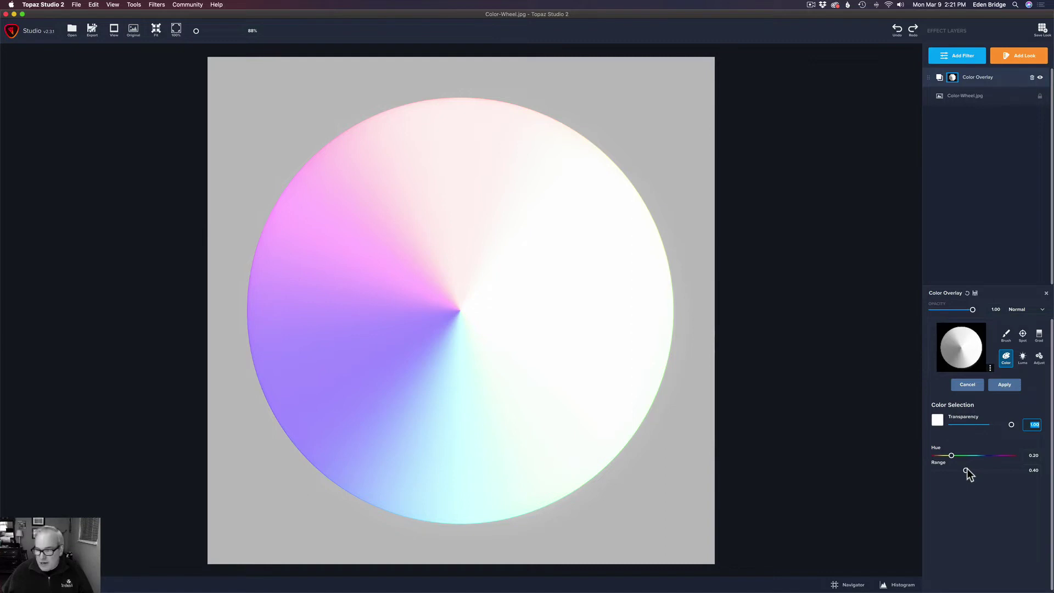
pyautogui.moveTo(967, 469); pyautogui.dragTo(911, 466)
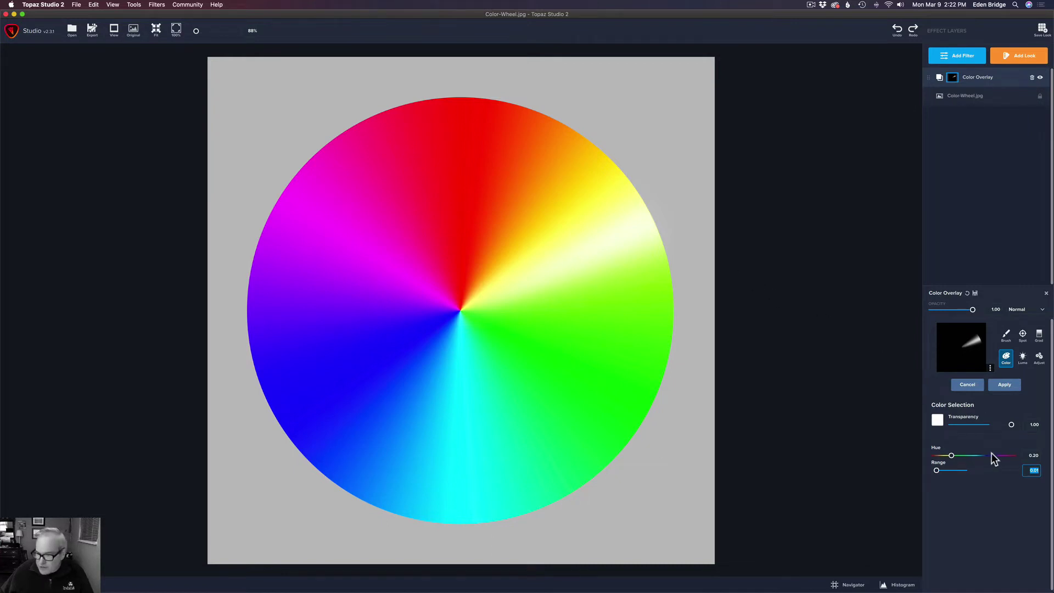
# Step: Set the mask hue to 0.46, and sample the red and the blue areas of the wheel as target colors
pyautogui.moveTo(951, 455)
pyautogui.mouseDown()
pyautogui.moveTo(1011, 456)
pyautogui.moveTo(937, 456)
pyautogui.moveTo(970, 456)
pyautogui.mouseUp()
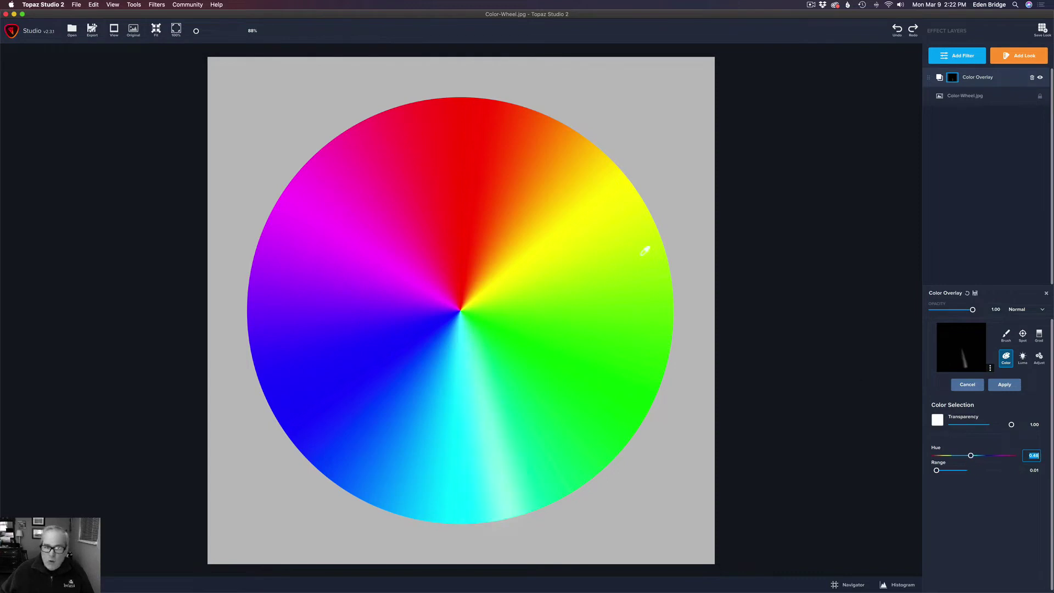
pyautogui.click(461, 181)
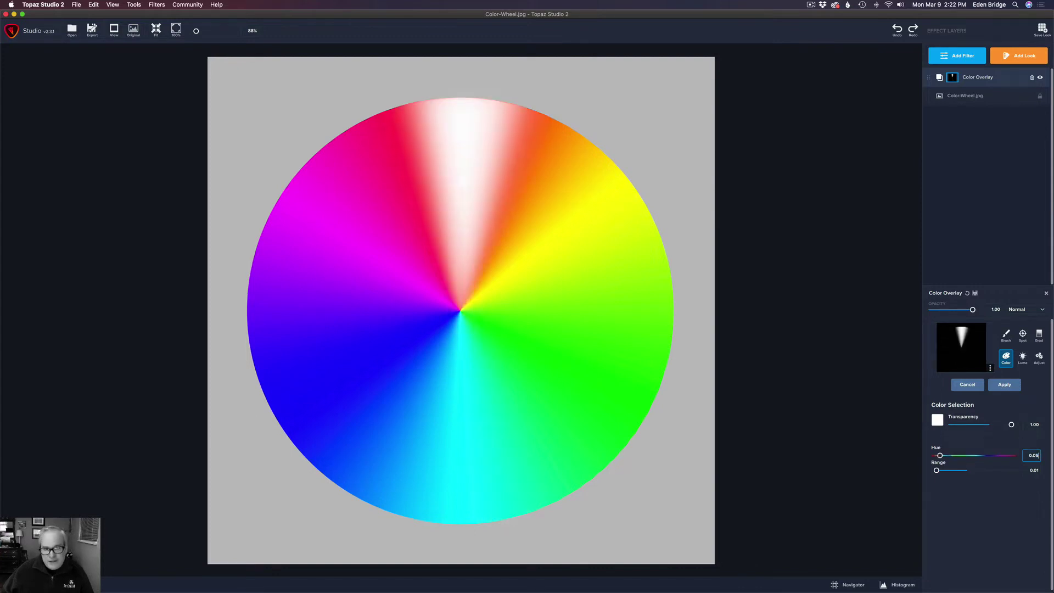
pyautogui.click(337, 377)
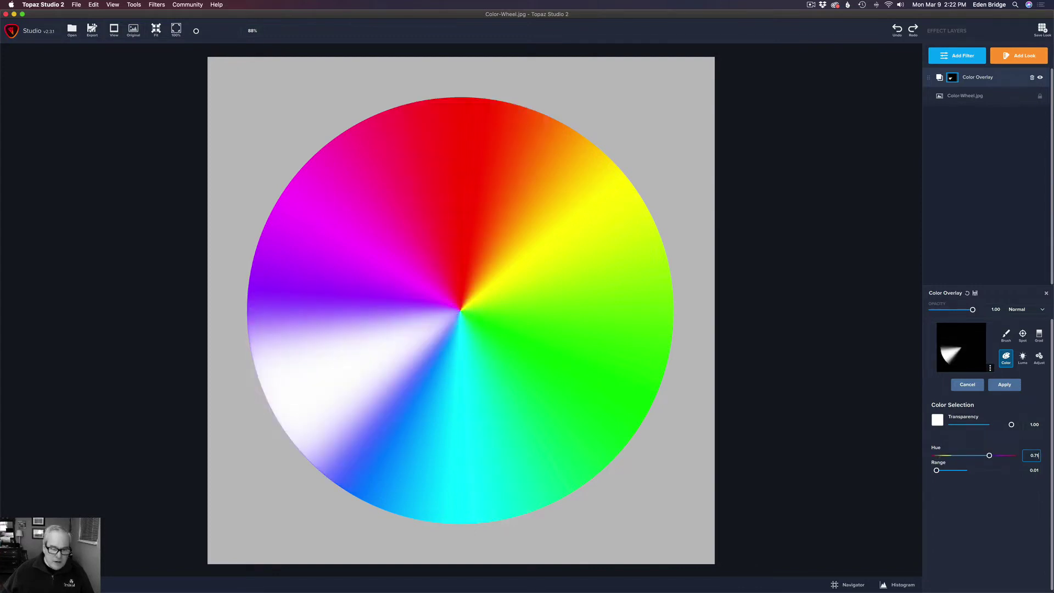
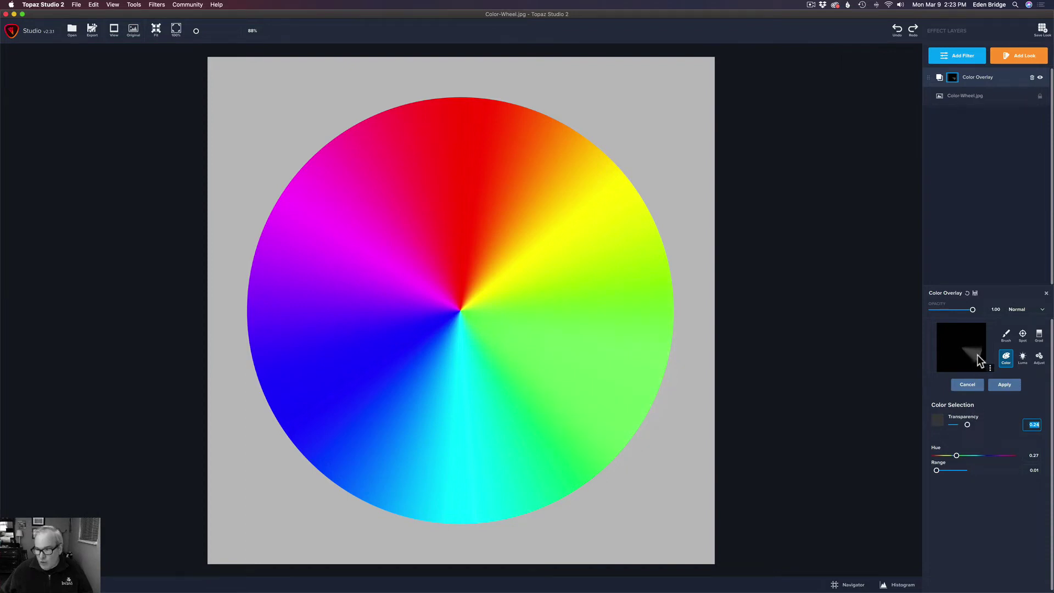
# Step: Vary the color mask's transparency from 0.00 through 0.37 up to 1.00 on the green selection
pyautogui.moveTo(966, 425); pyautogui.dragTo(935, 428)
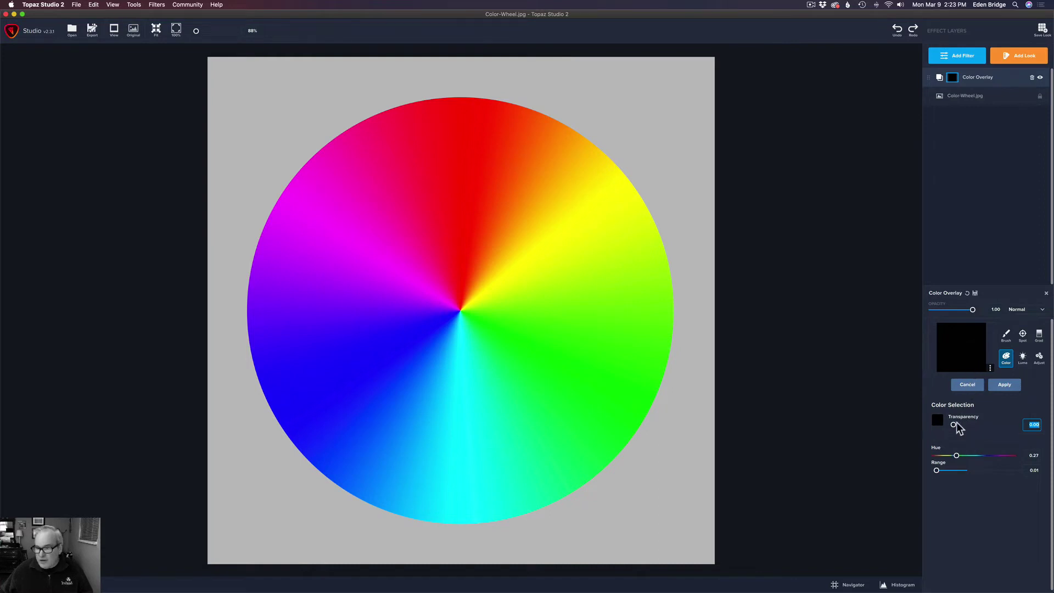
pyautogui.moveTo(954, 424); pyautogui.dragTo(975, 426)
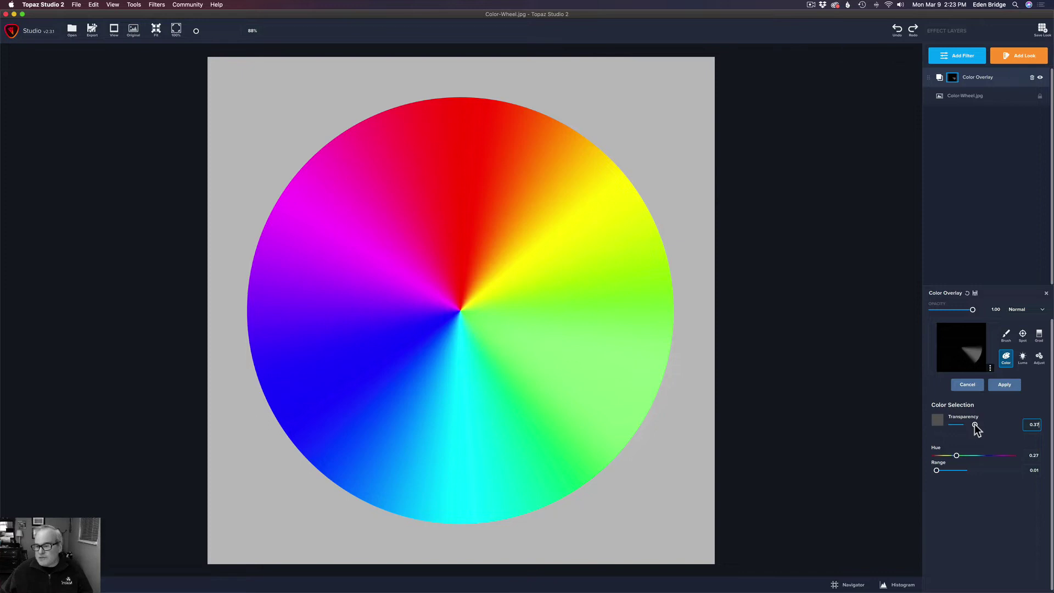
pyautogui.moveTo(975, 426); pyautogui.dragTo(1021, 429)
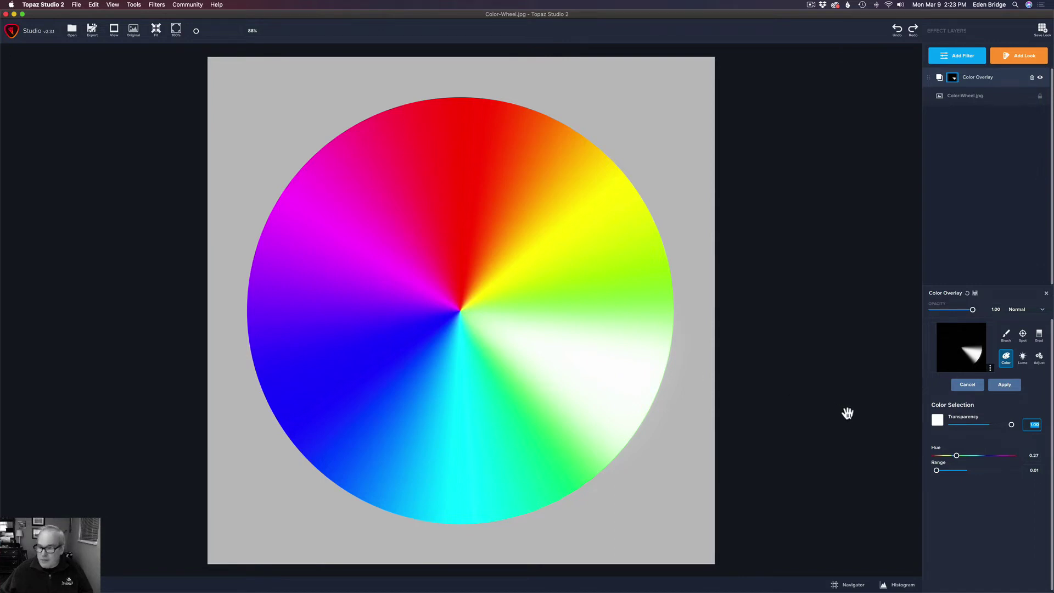
# Step: Widen the green selection's range to 0.04 and narrow it back to 0.01, keeping transparency at 1.00
pyautogui.click(937, 470)
pyautogui.moveTo(938, 470); pyautogui.dragTo(939, 470)
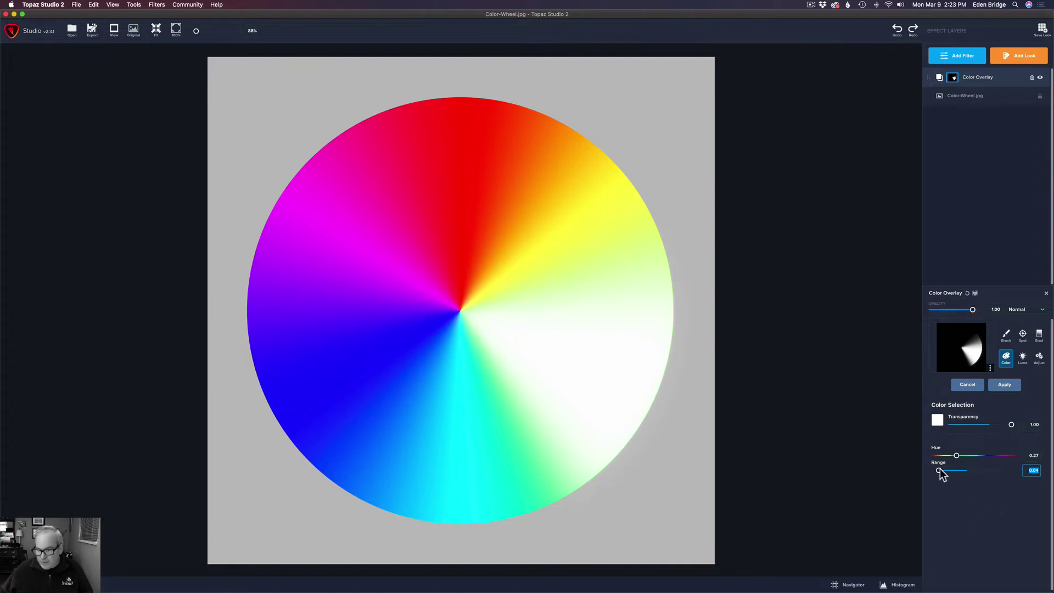
pyautogui.moveTo(940, 470)
pyautogui.mouseDown()
pyautogui.moveTo(956, 471)
pyautogui.moveTo(926, 467)
pyautogui.mouseUp()
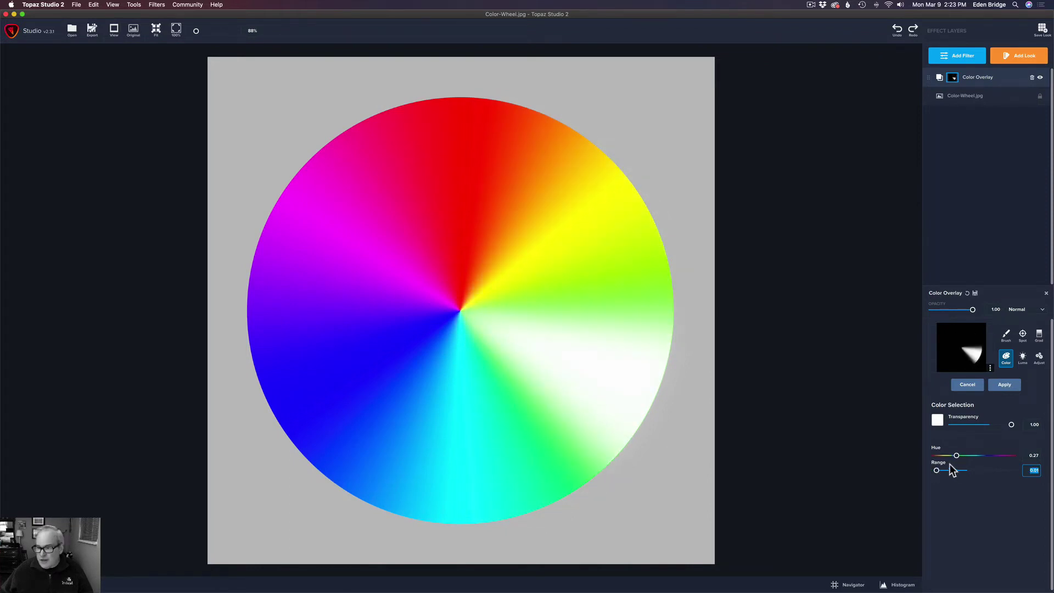
pyautogui.moveTo(1013, 426)
pyautogui.mouseDown()
pyautogui.moveTo(984, 429)
pyautogui.moveTo(1026, 430)
pyautogui.mouseUp()
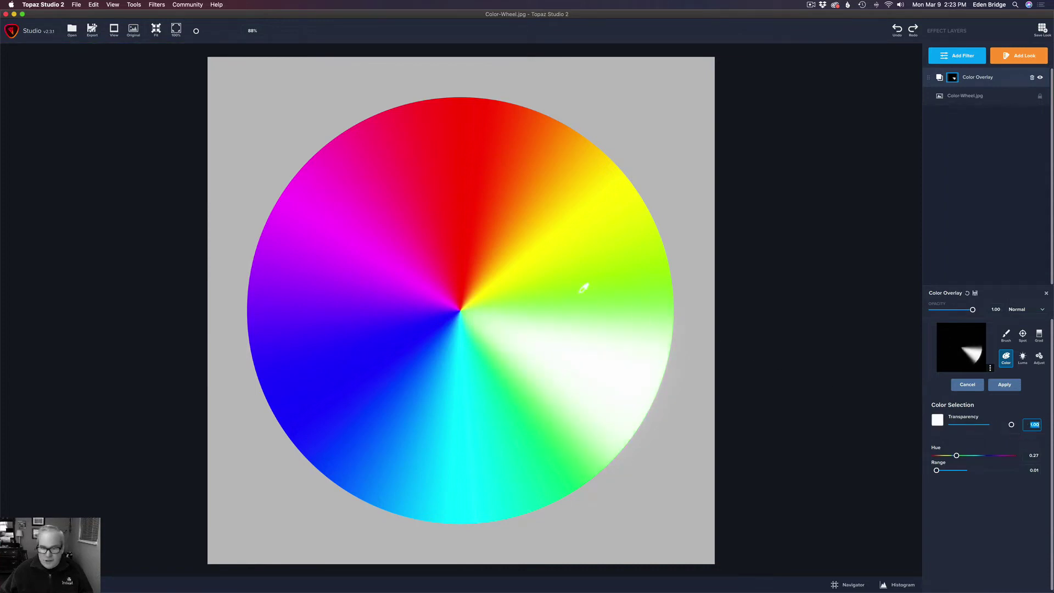
# Step: Sample orange on the wheel, try hue 0.60, and resample the yellow-orange area as the target color
pyautogui.click(532, 199)
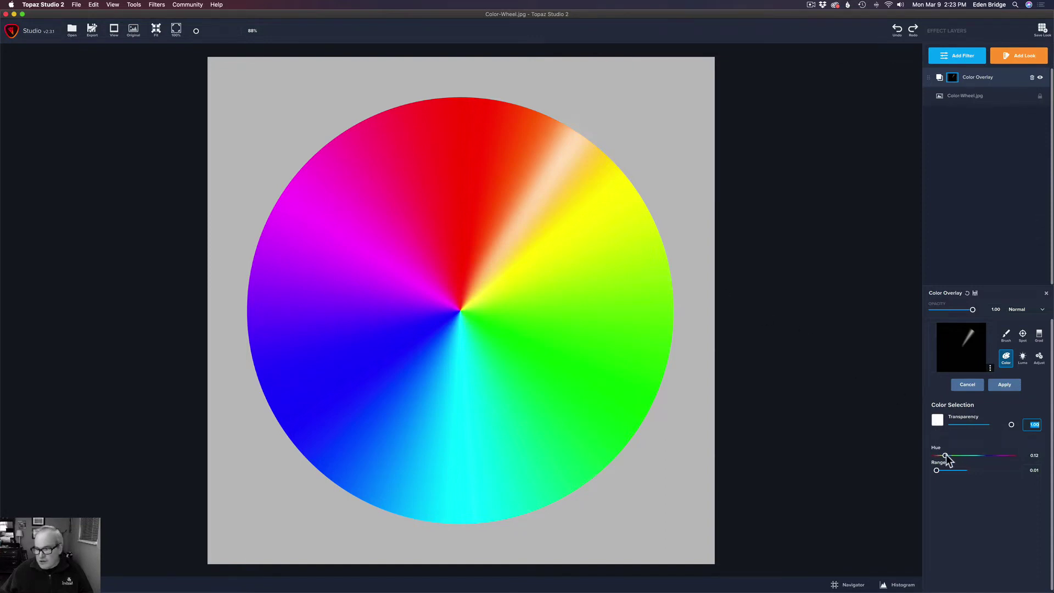
pyautogui.moveTo(945, 455); pyautogui.dragTo(981, 455)
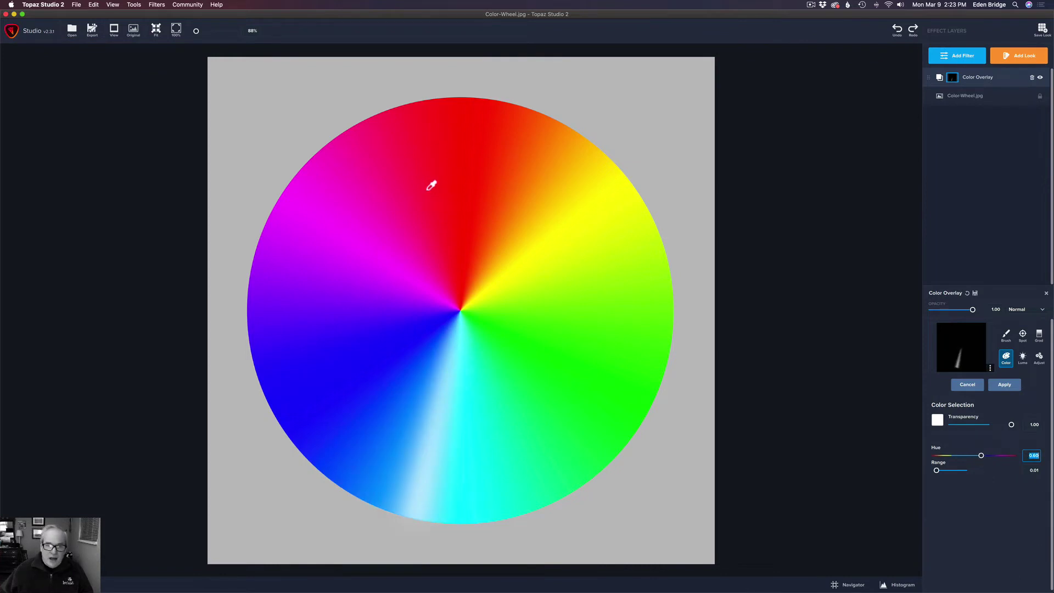
pyautogui.click(553, 204)
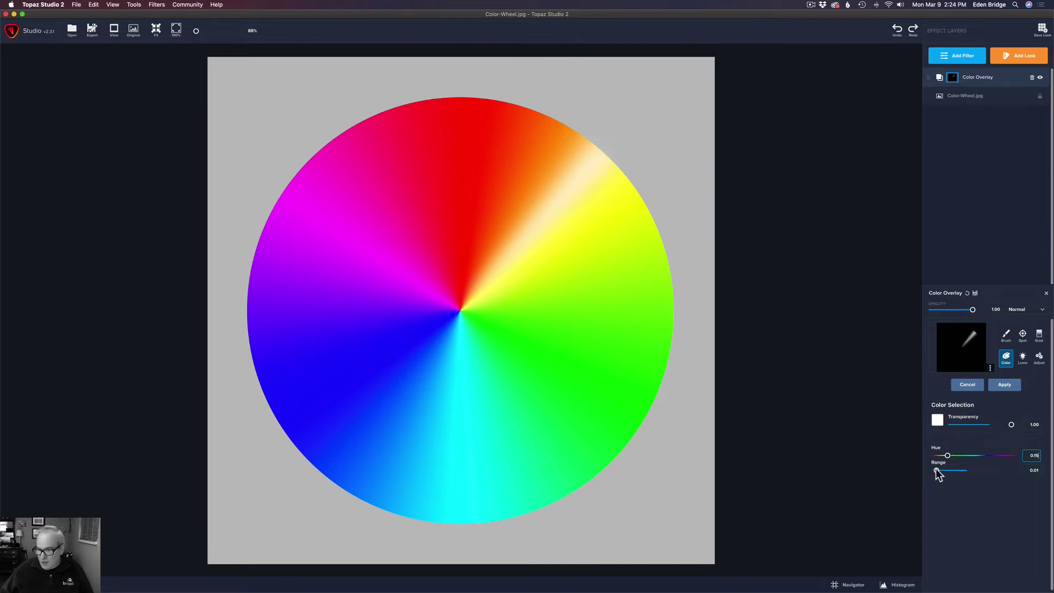
# Step: Set the yellow-orange selection's range to 0.04 and transparency to 0.74, and apply the color mask
pyautogui.moveTo(936, 469); pyautogui.dragTo(938, 470)
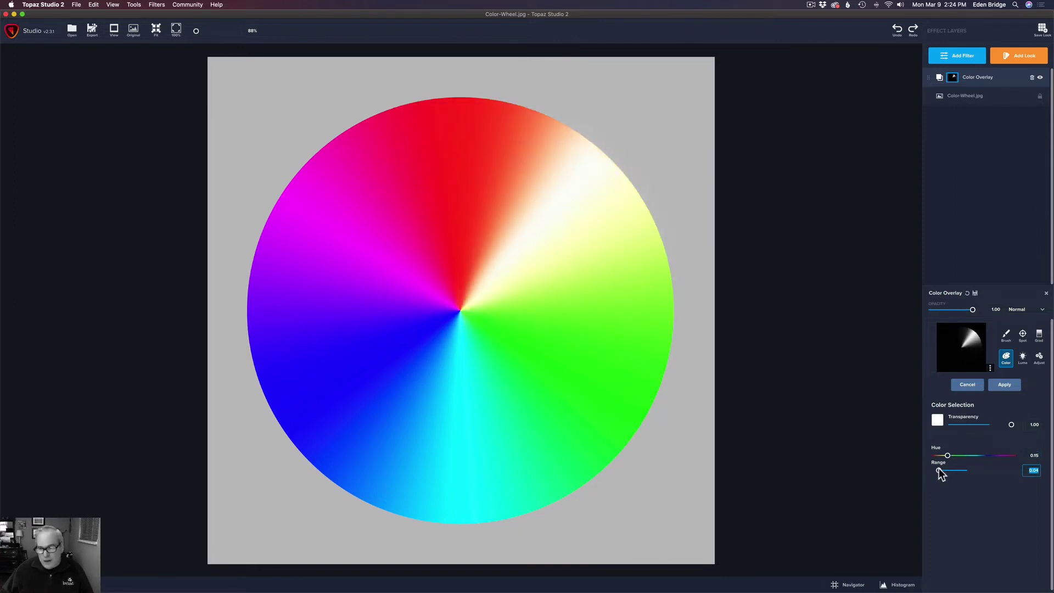
pyautogui.moveTo(1011, 424); pyautogui.dragTo(996, 425)
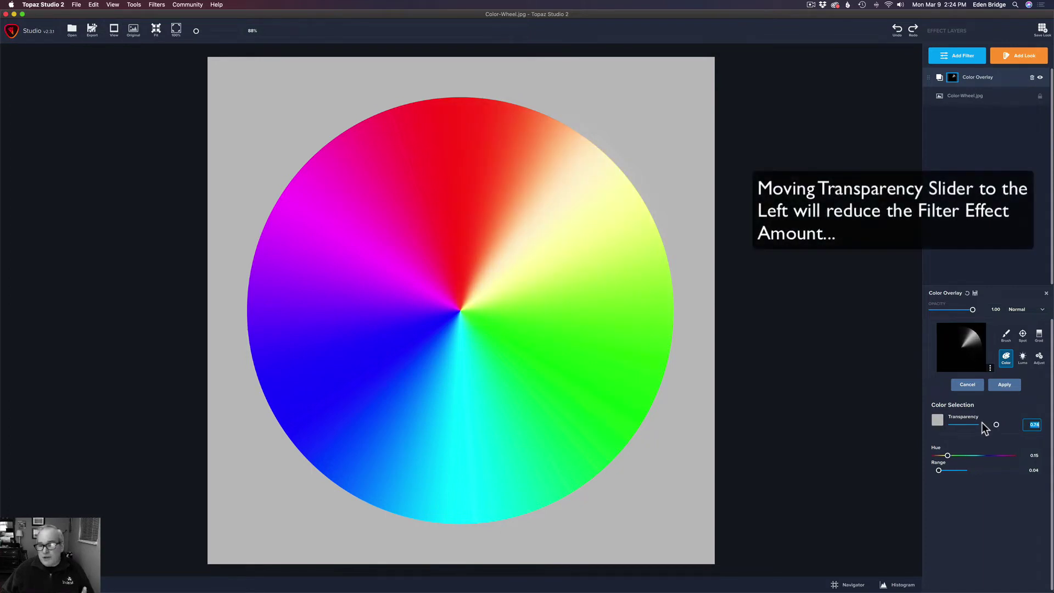
pyautogui.click(1005, 386)
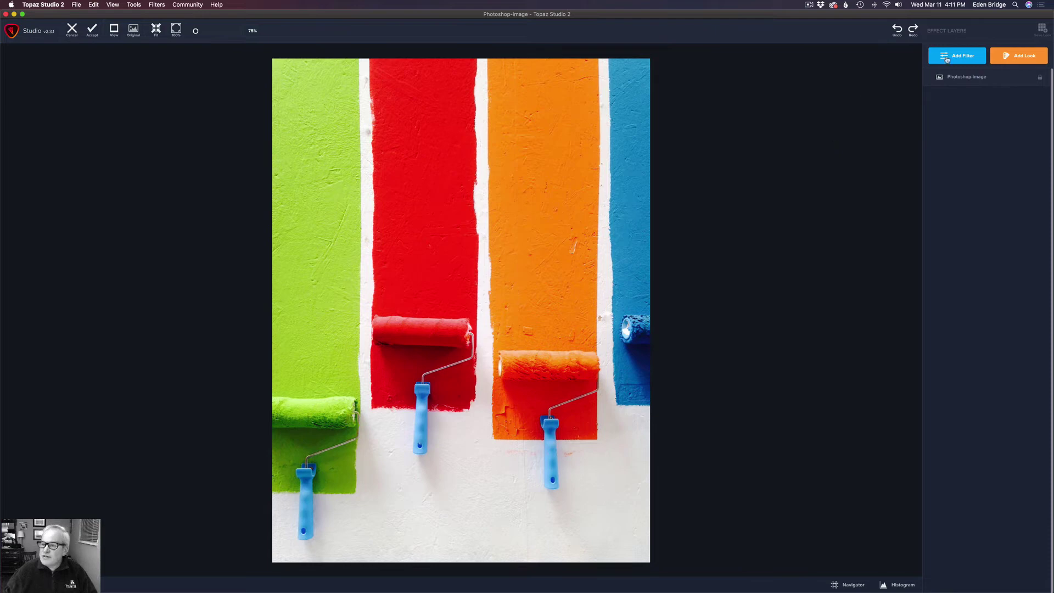
# Step: Add a Precision Detail filter to the paint roller image with overall small detail 0.38, medium detail 0.30 and large detail 0.24
pyautogui.click(966, 58)
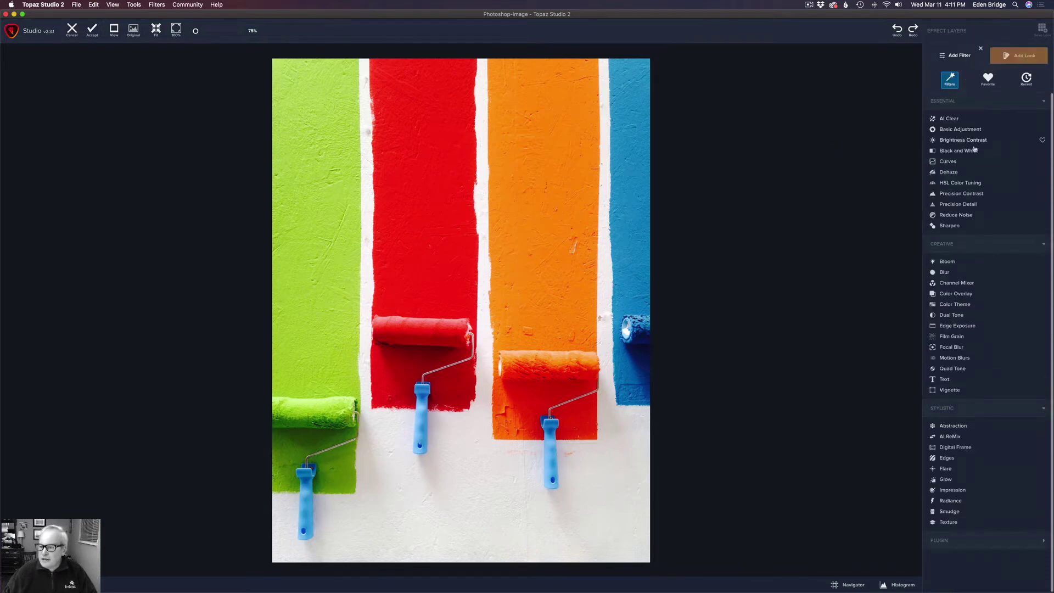
pyautogui.click(970, 205)
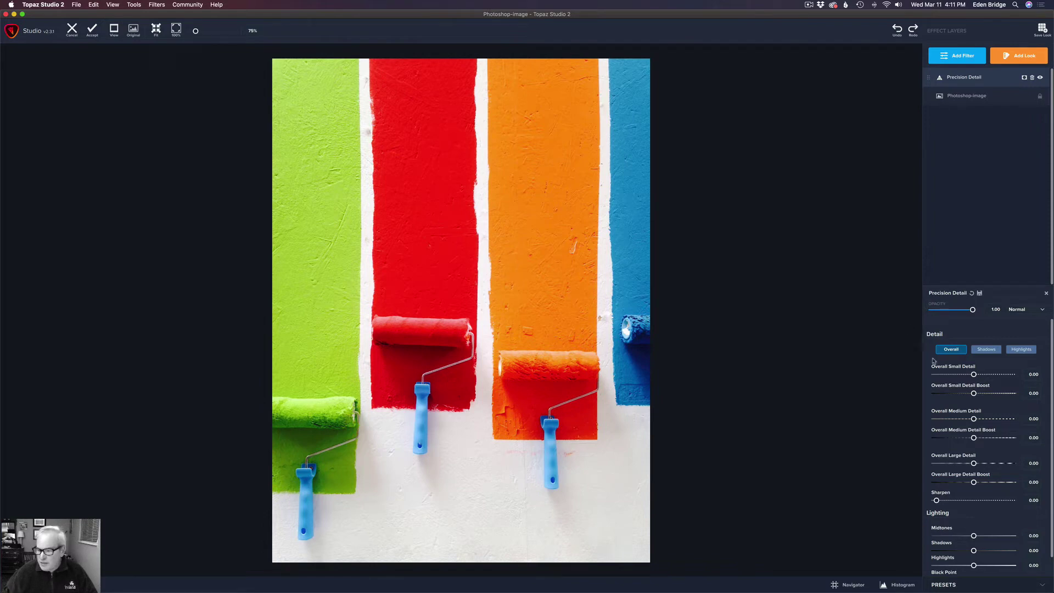
pyautogui.moveTo(974, 375); pyautogui.dragTo(989, 376)
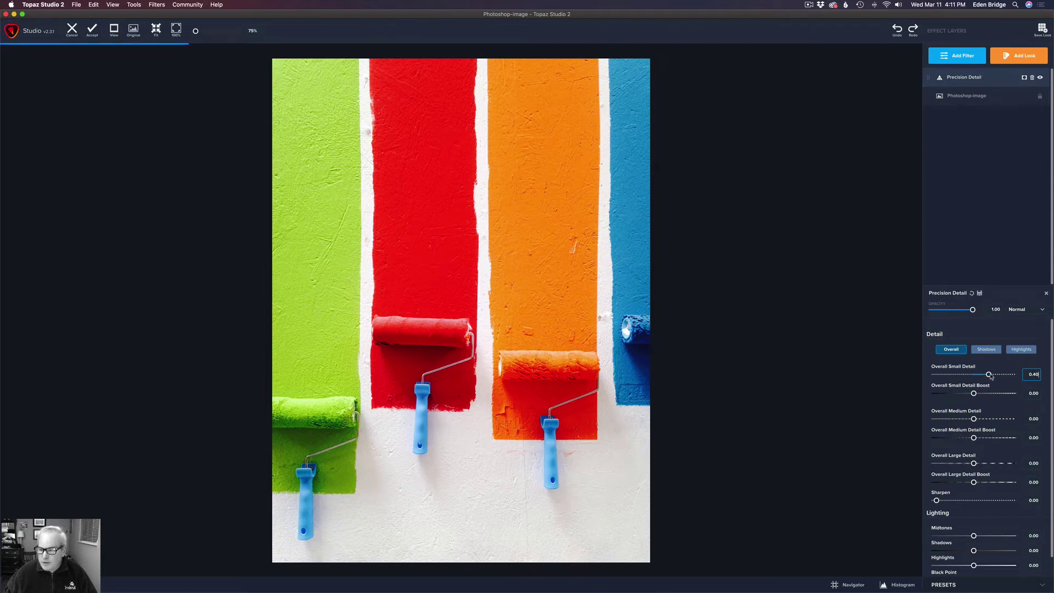
pyautogui.moveTo(988, 376); pyautogui.dragTo(988, 376)
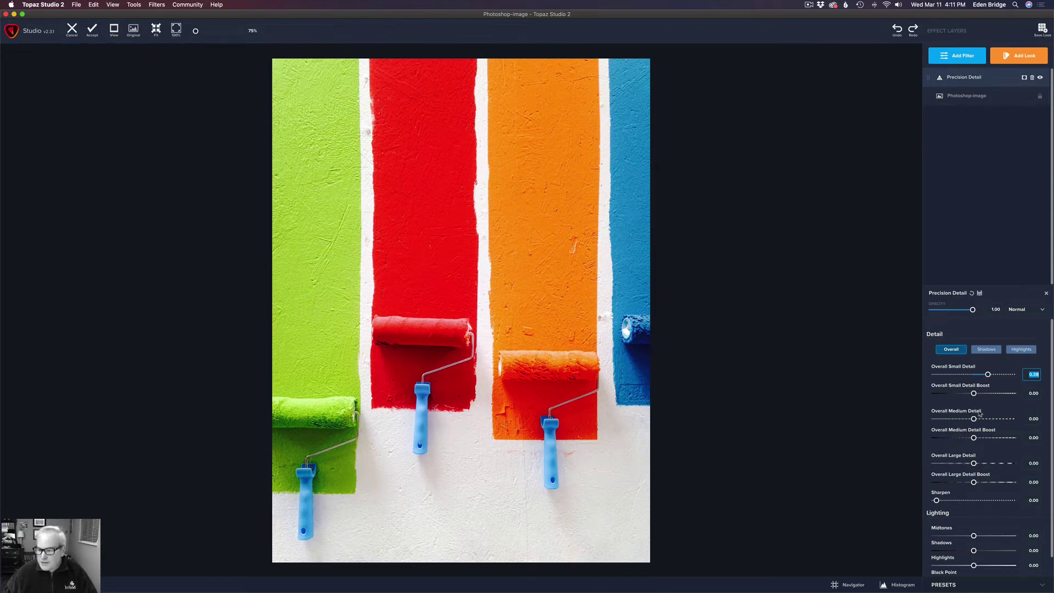
pyautogui.moveTo(973, 419); pyautogui.dragTo(985, 419)
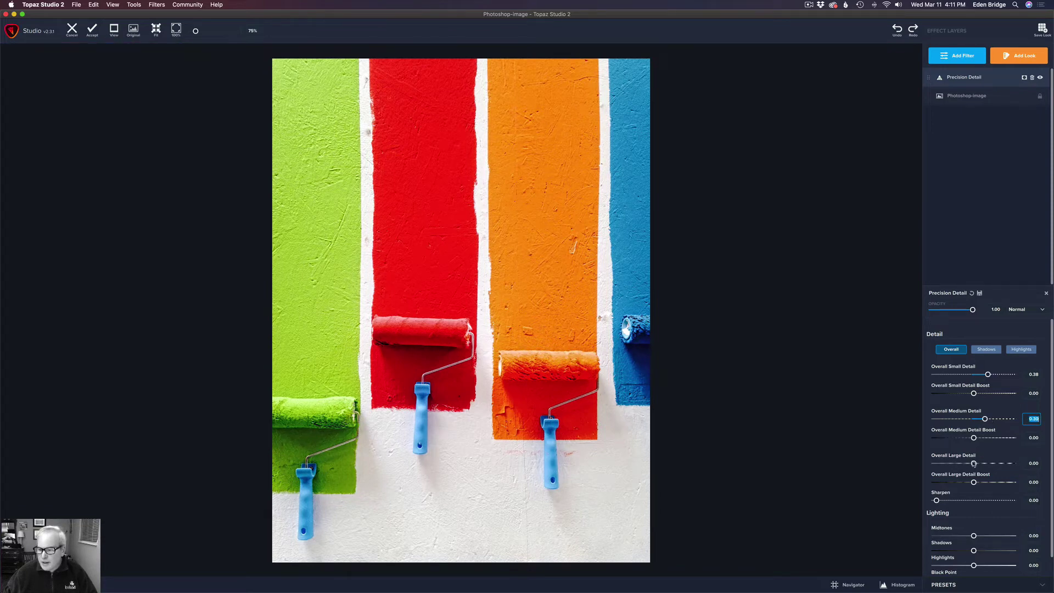
pyautogui.moveTo(973, 464); pyautogui.dragTo(982, 465)
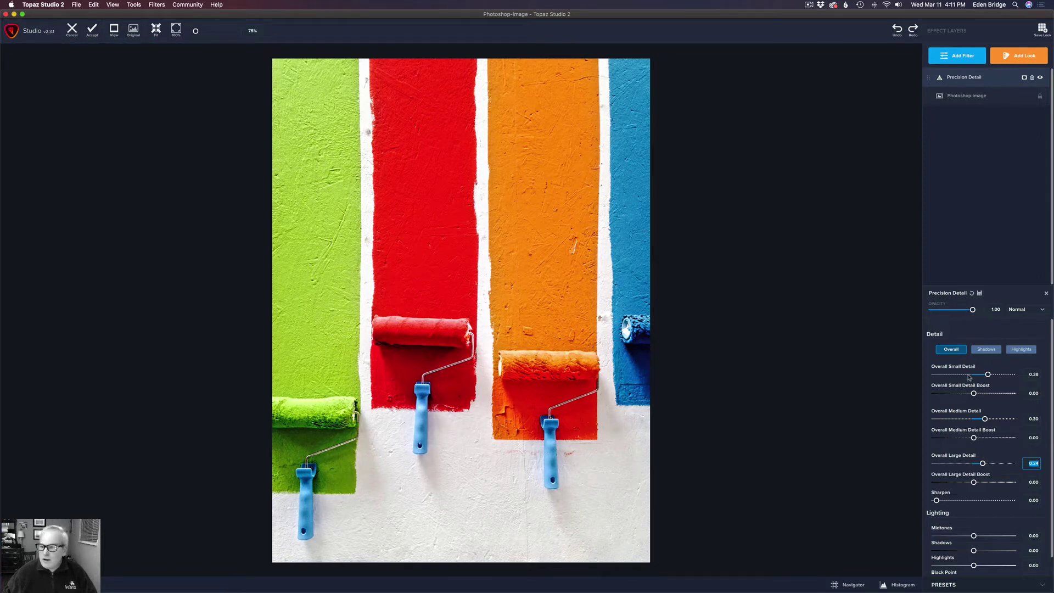
# Step: Add a mask to the Precision Detail layer and invert it to black
pyautogui.click(1025, 79)
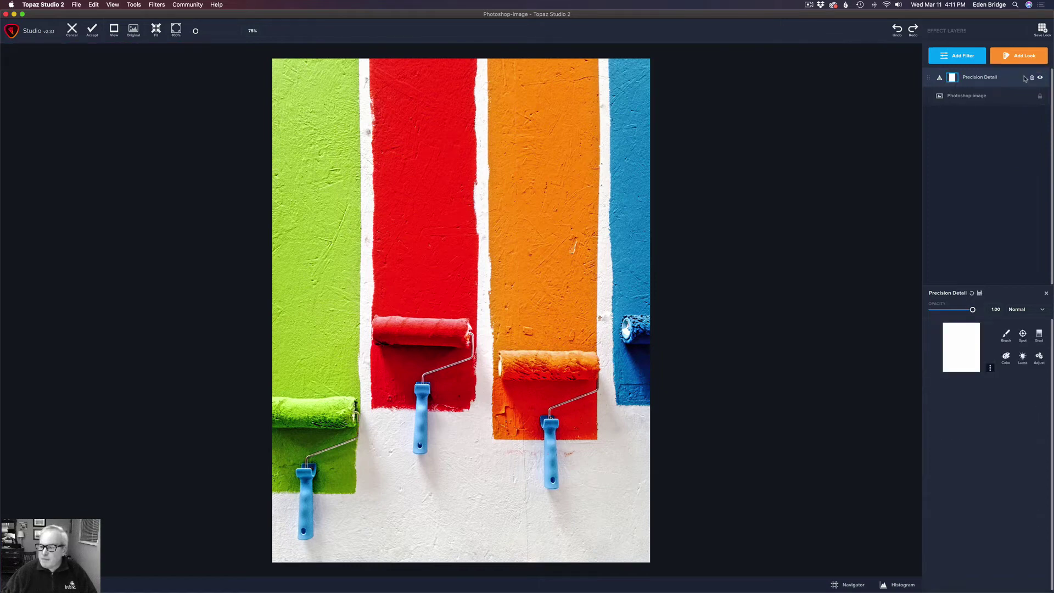
pyautogui.rightClick(964, 349)
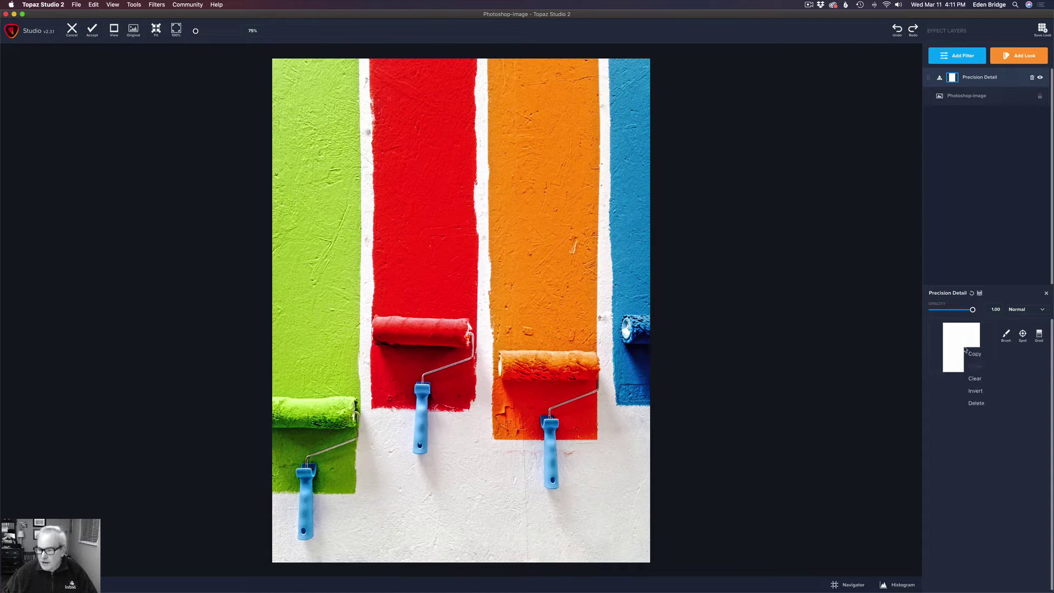
pyautogui.click(979, 392)
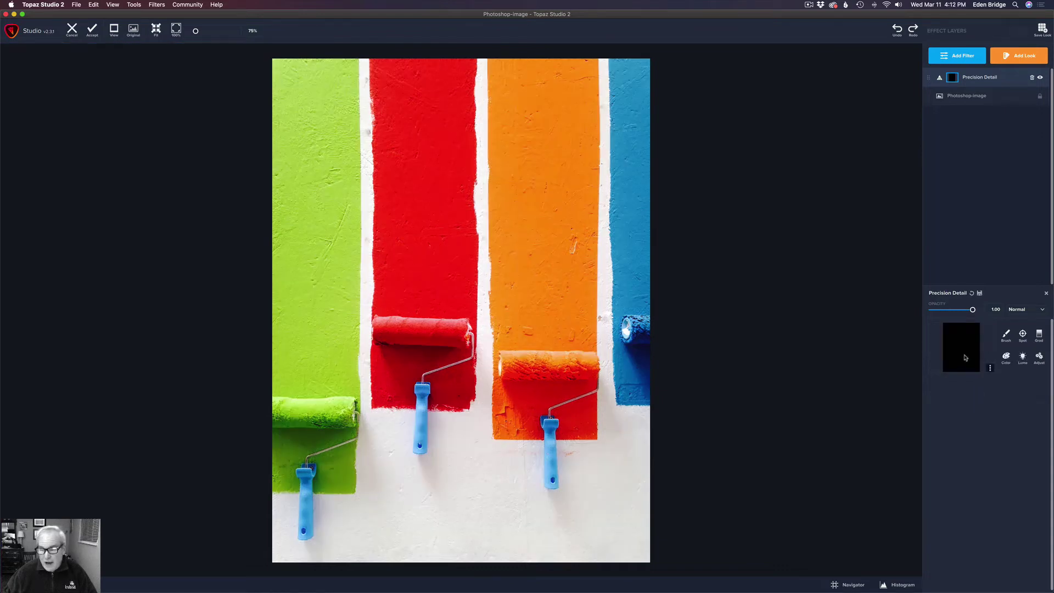
# Step: Mask Precision Detail onto the orange stripe with a color selection at transparency 1.00, hue 0.10 and range 0.01, and apply it
pyautogui.click(1007, 357)
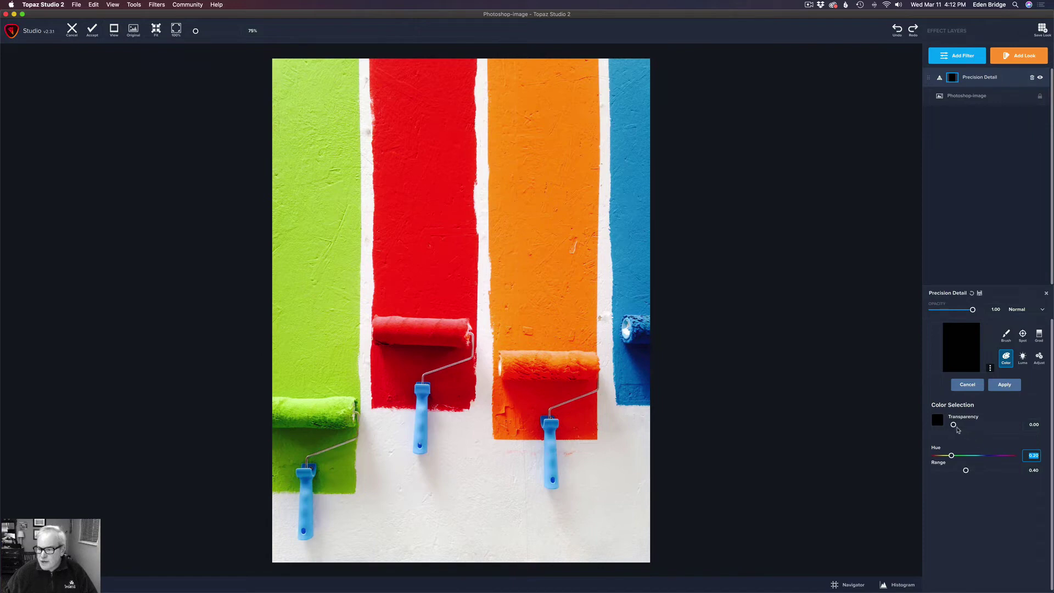
pyautogui.moveTo(955, 425); pyautogui.dragTo(1012, 425)
pyautogui.doubleClick(1032, 424)
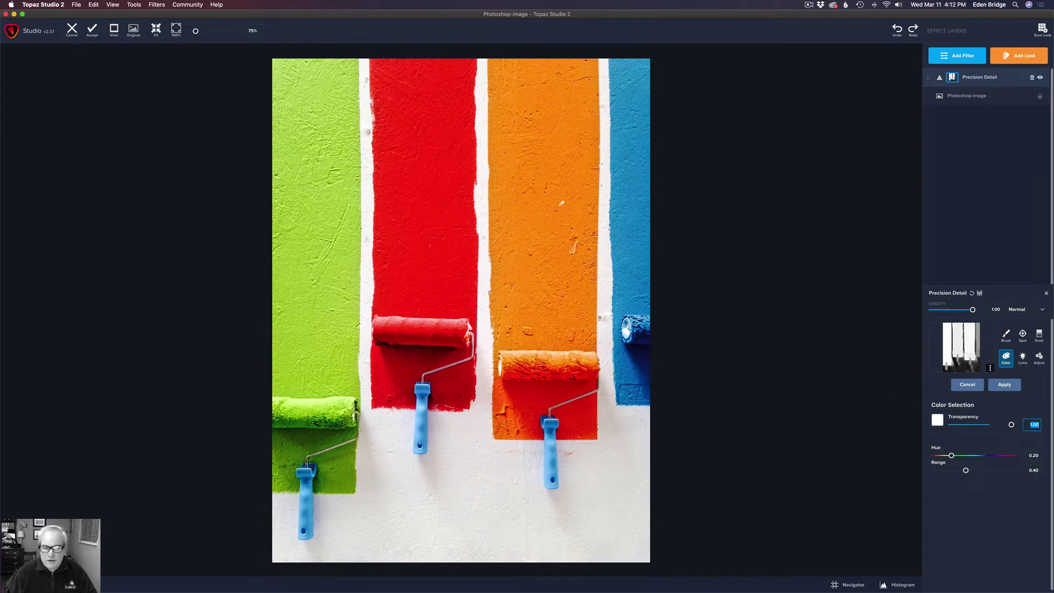
pyautogui.moveTo(952, 455); pyautogui.dragTo(936, 470)
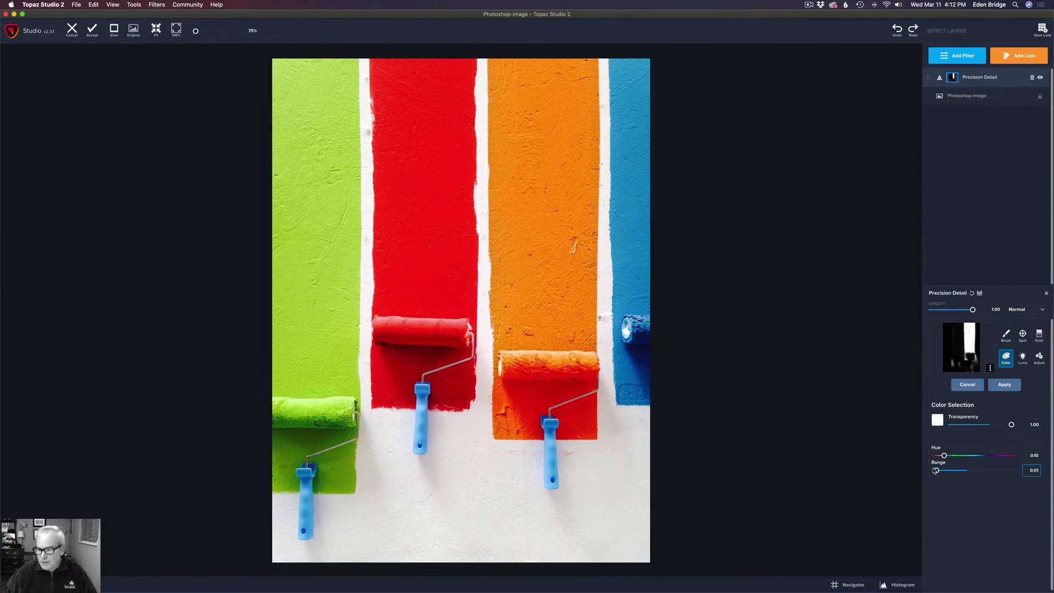
pyautogui.click(935, 470)
pyautogui.click(1004, 385)
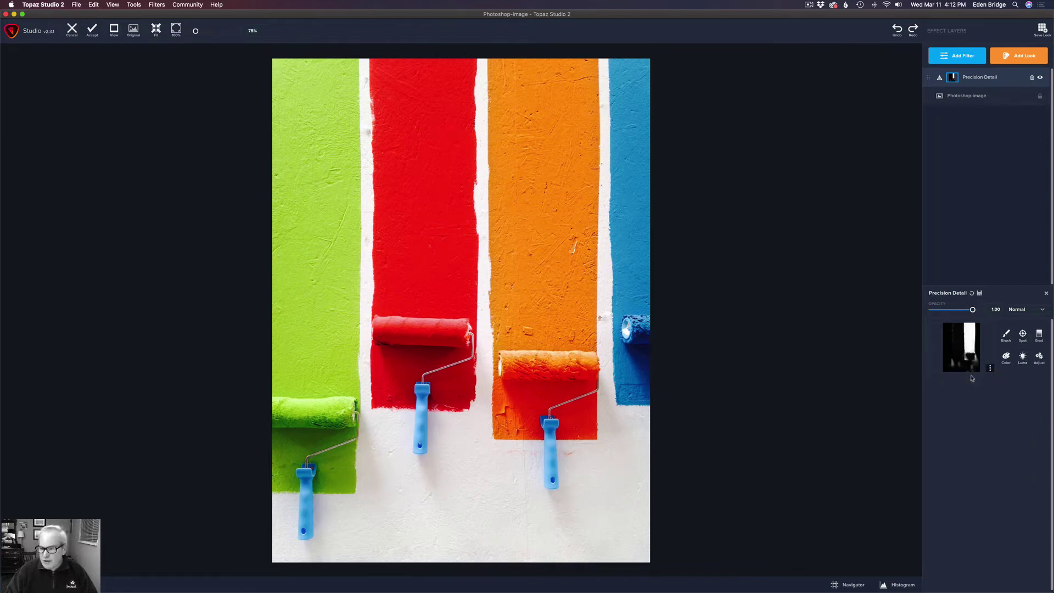
# Step: Brush the Precision Detail mask at transparency 0.00 over the white wall, the red stripe and the area around the orange roller's handle
pyautogui.click(1007, 335)
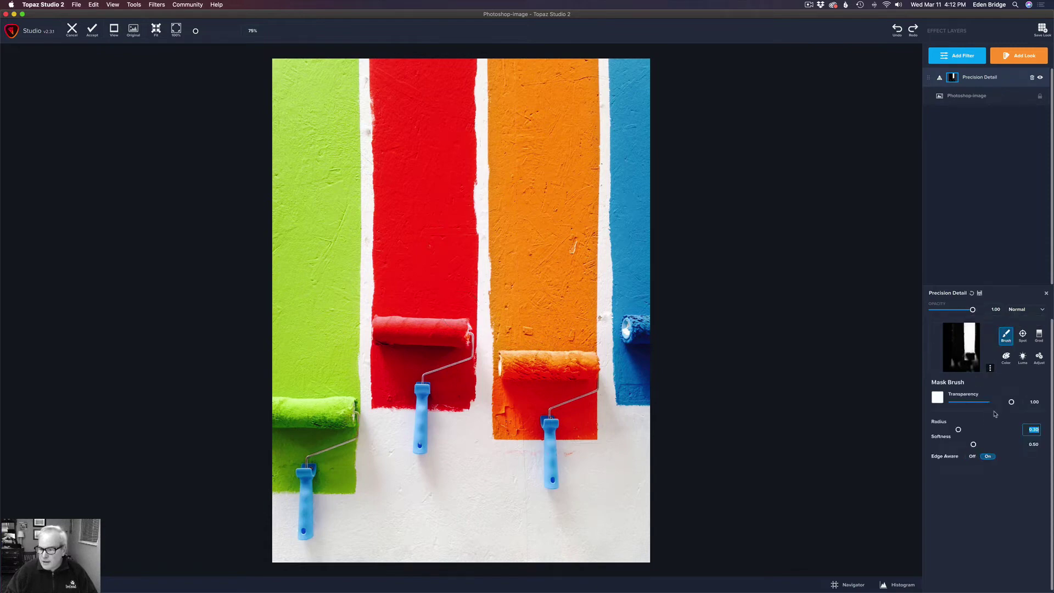
pyautogui.moveTo(1011, 403); pyautogui.dragTo(954, 403)
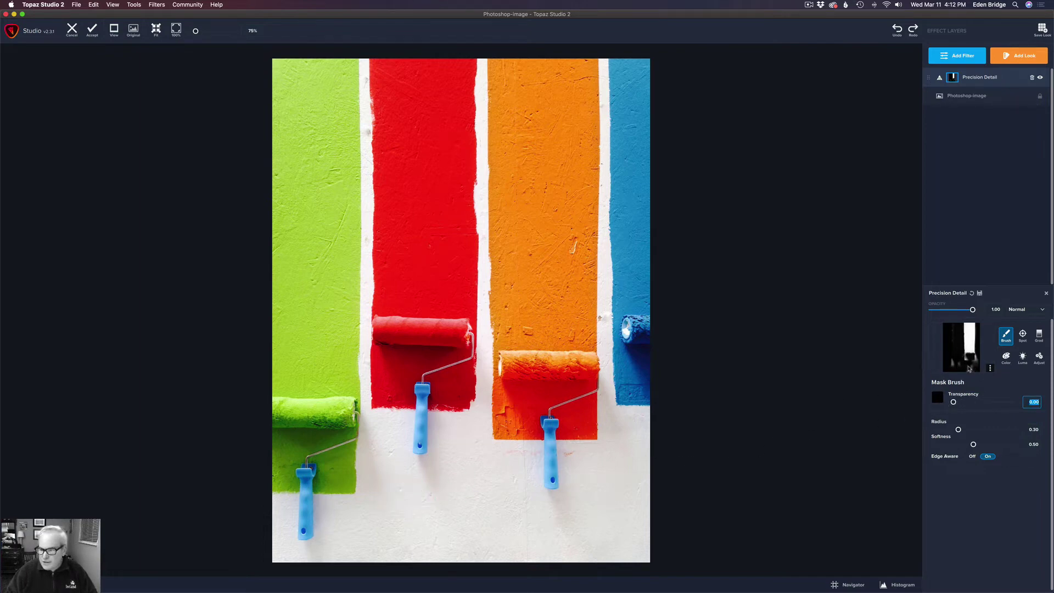
pyautogui.moveTo(361, 483)
pyautogui.mouseDown()
pyautogui.moveTo(355, 543)
pyautogui.moveTo(348, 495)
pyautogui.moveTo(373, 473)
pyautogui.mouseUp()
pyautogui.moveTo(356, 521)
pyautogui.mouseDown()
pyautogui.moveTo(364, 530)
pyautogui.moveTo(354, 440)
pyautogui.moveTo(369, 495)
pyautogui.mouseUp()
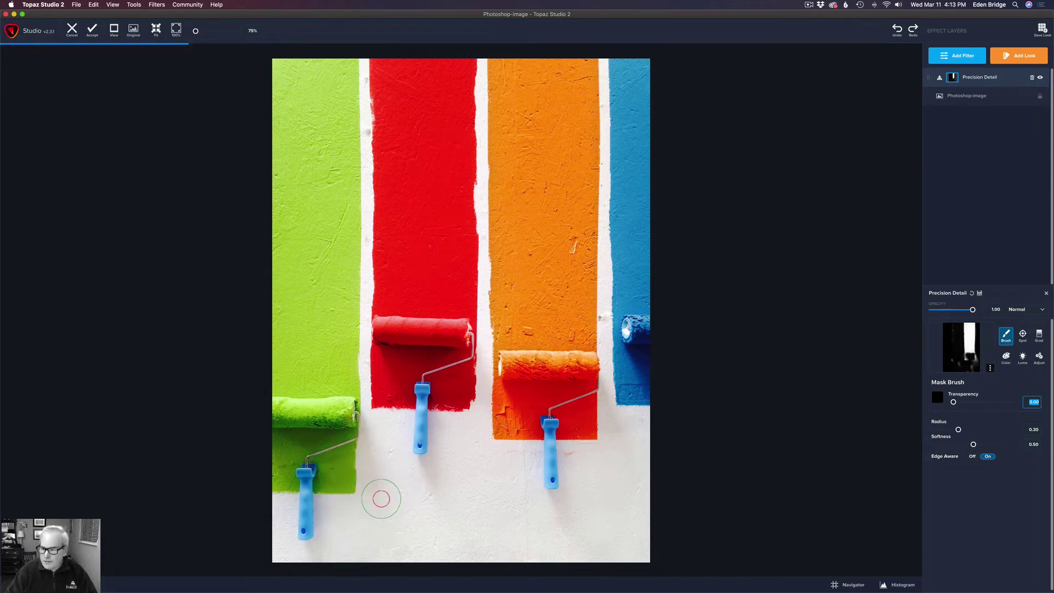
pyautogui.moveTo(453, 483)
pyautogui.mouseDown()
pyautogui.moveTo(469, 463)
pyautogui.moveTo(481, 516)
pyautogui.moveTo(438, 452)
pyautogui.moveTo(435, 486)
pyautogui.mouseUp()
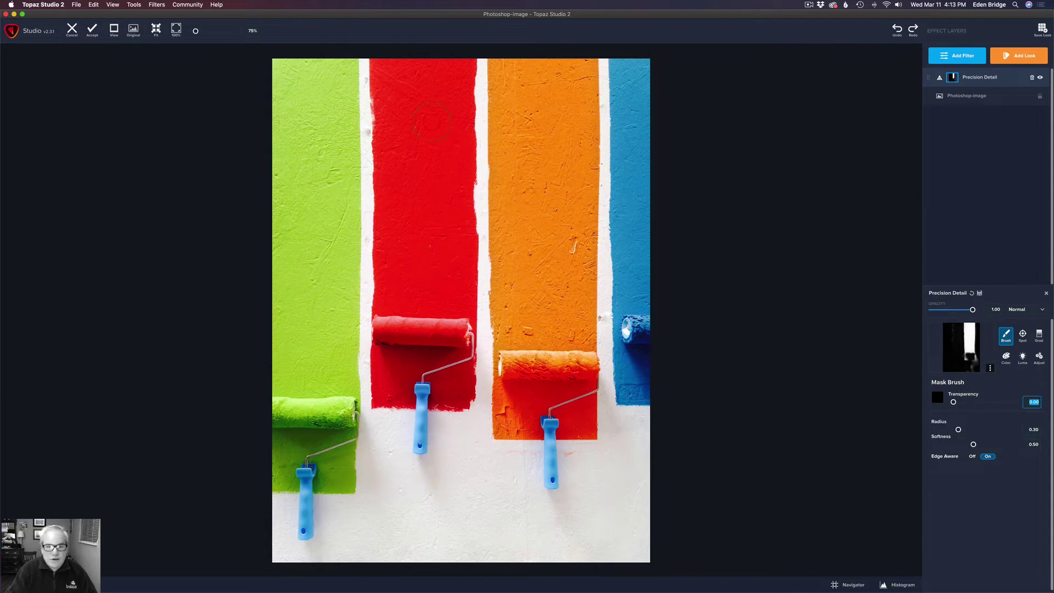
pyautogui.moveTo(423, 107)
pyautogui.mouseDown()
pyautogui.moveTo(415, 88)
pyautogui.moveTo(385, 80)
pyautogui.moveTo(391, 147)
pyautogui.mouseUp()
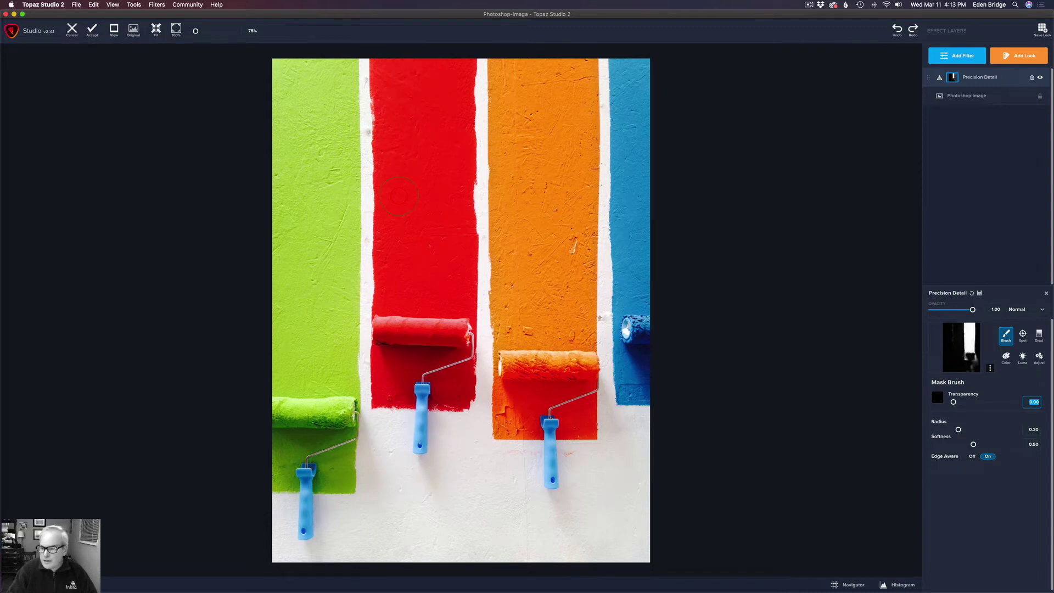
pyautogui.moveTo(574, 456)
pyautogui.mouseDown()
pyautogui.moveTo(508, 472)
pyautogui.moveTo(643, 476)
pyautogui.moveTo(485, 477)
pyautogui.moveTo(590, 487)
pyautogui.moveTo(467, 513)
pyautogui.moveTo(603, 519)
pyautogui.moveTo(536, 544)
pyautogui.moveTo(615, 537)
pyautogui.moveTo(541, 535)
pyautogui.mouseUp()
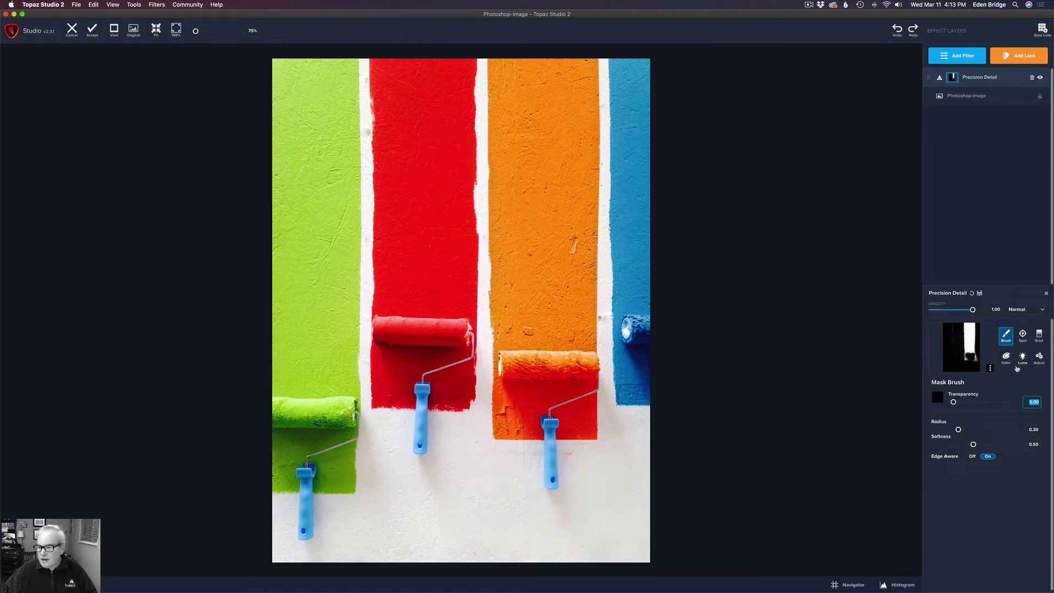
# Step: Compare the image with and without the Precision Detail layer, focusing on the orange stripe
pyautogui.click(993, 78)
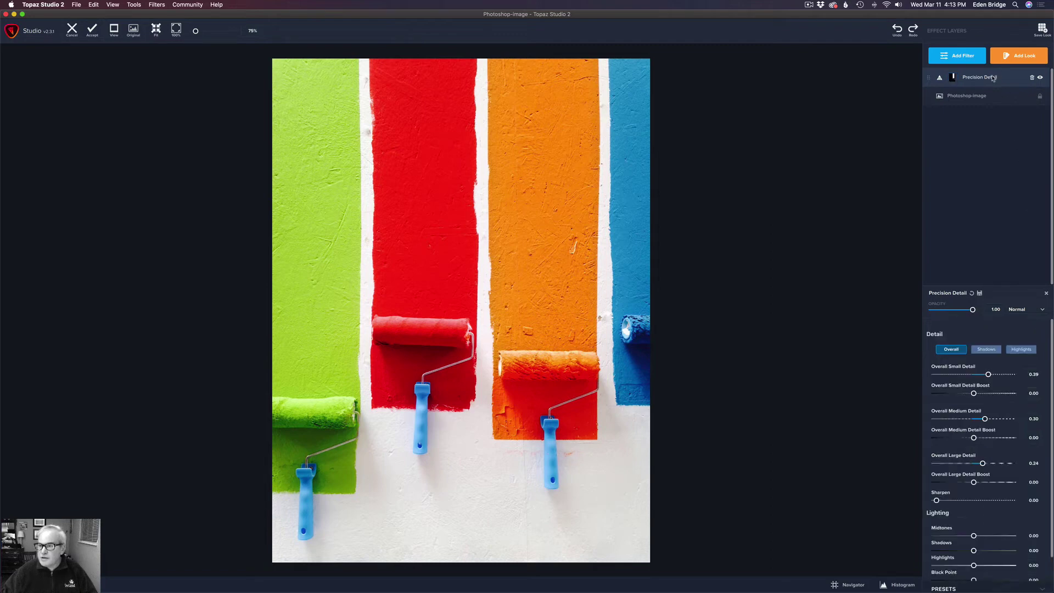
pyautogui.click(1040, 79)
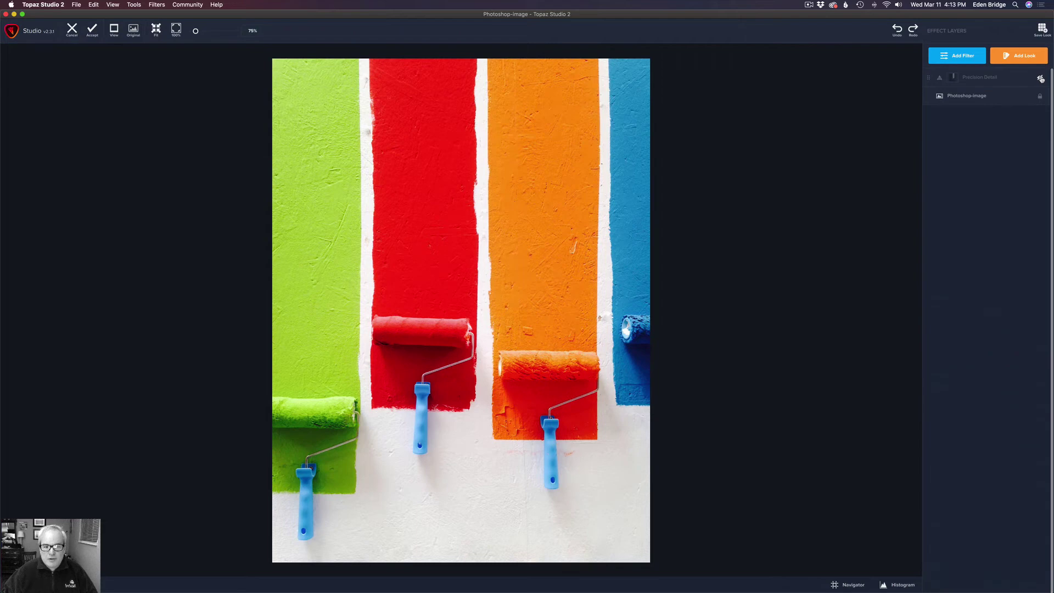
pyautogui.click(1041, 79)
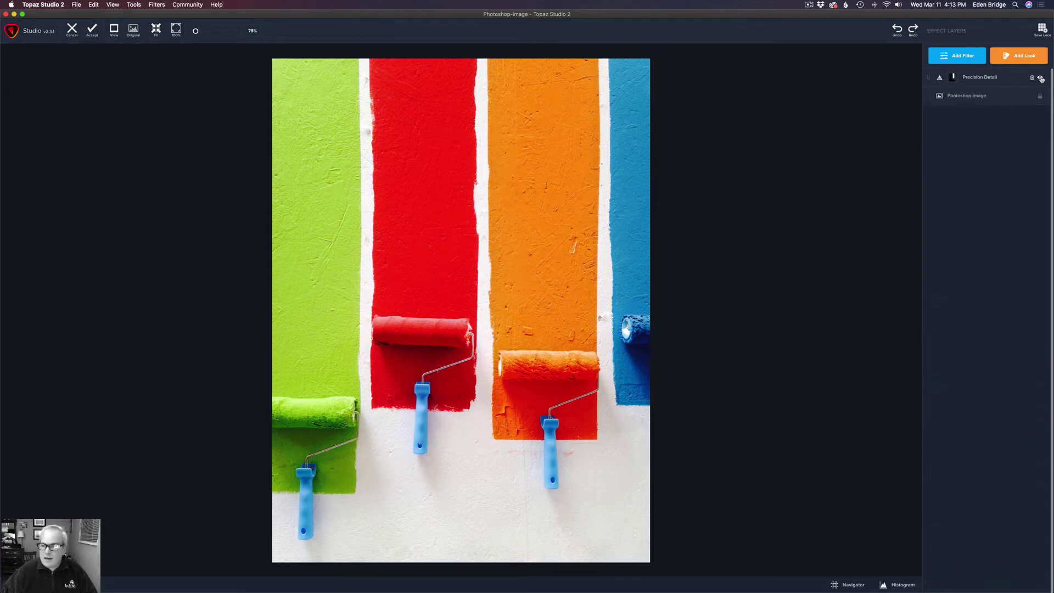
pyautogui.click(1041, 78)
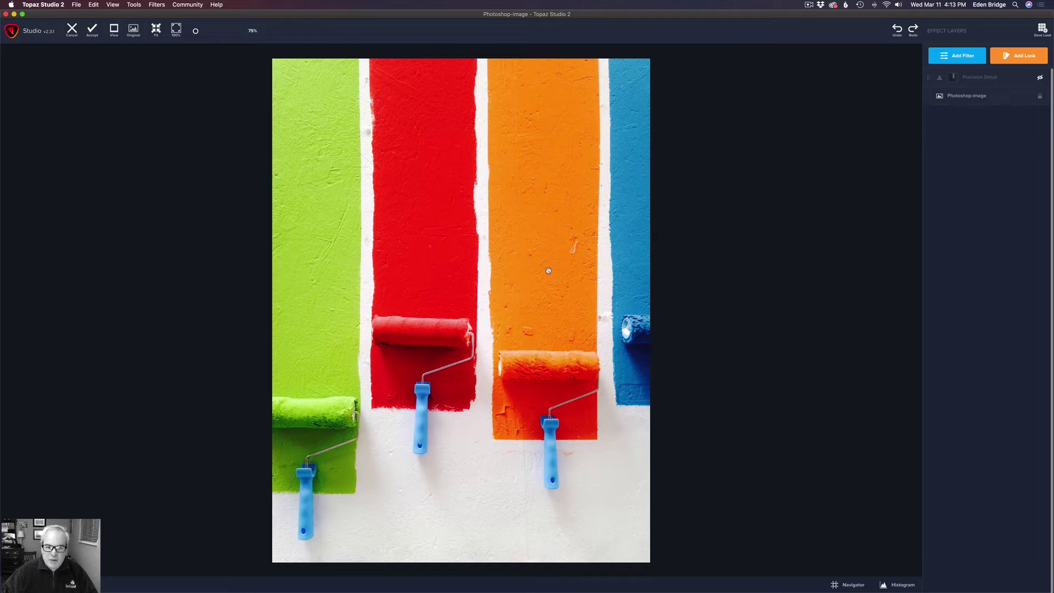
pyautogui.click(1041, 78)
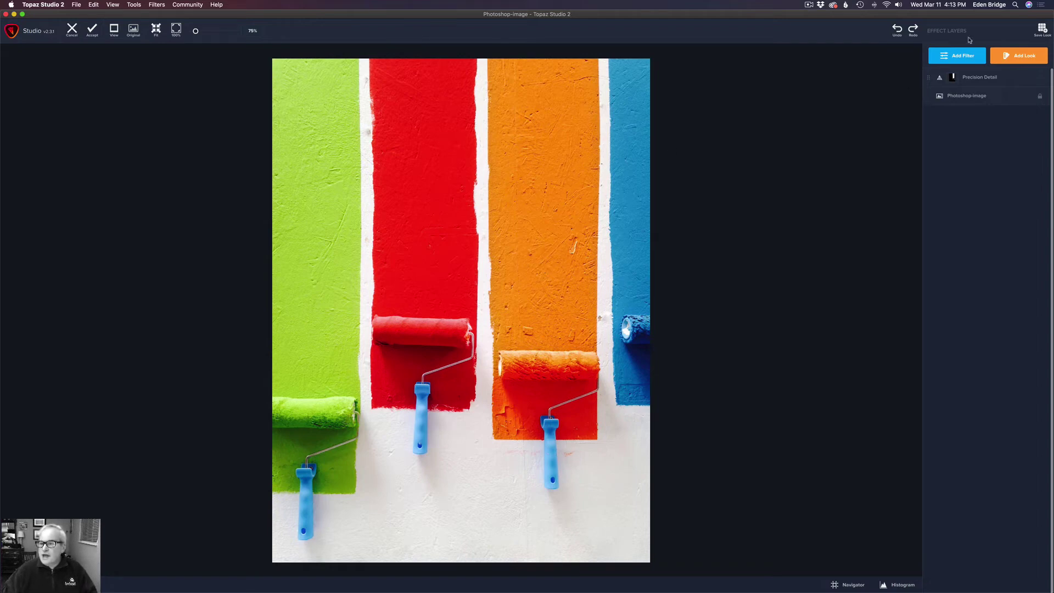
# Step: Add a Basic Adjustment filter to the paint roller image and raise its saturation to about 0.9
pyautogui.click(970, 56)
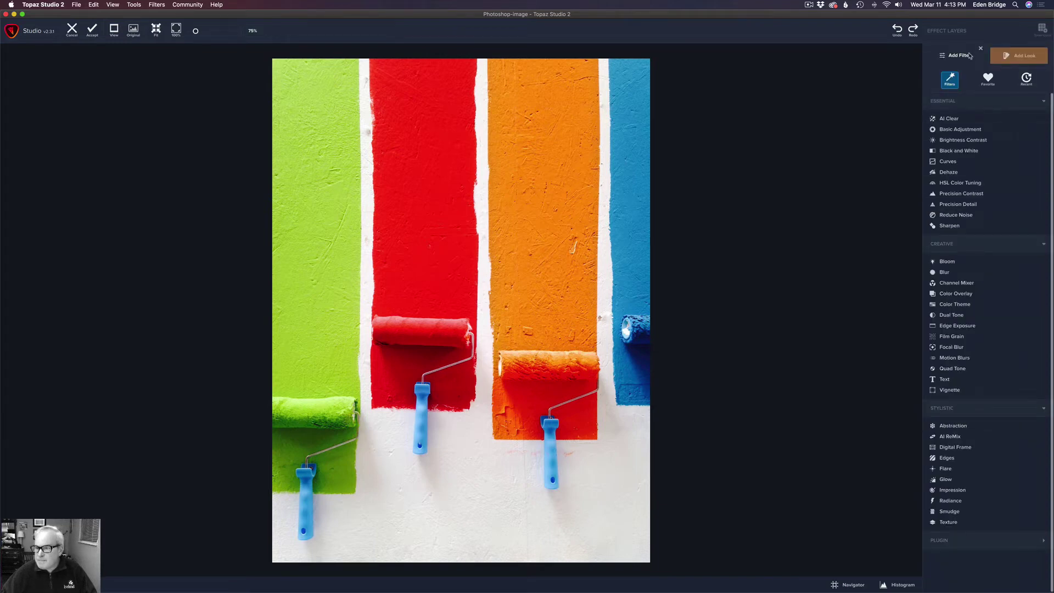
pyautogui.click(964, 132)
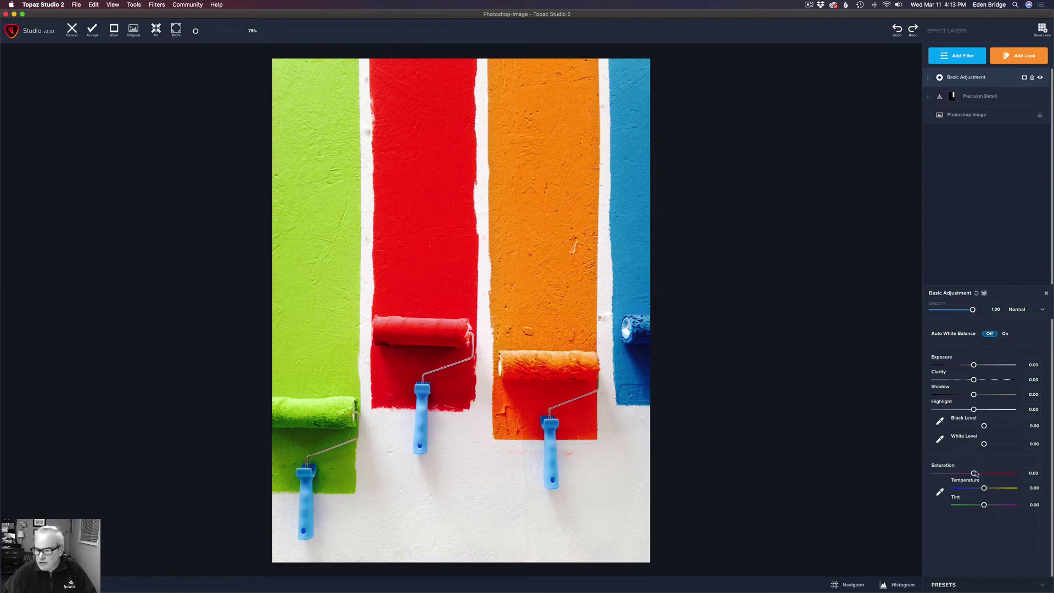
pyautogui.moveTo(974, 473); pyautogui.dragTo(1006, 474)
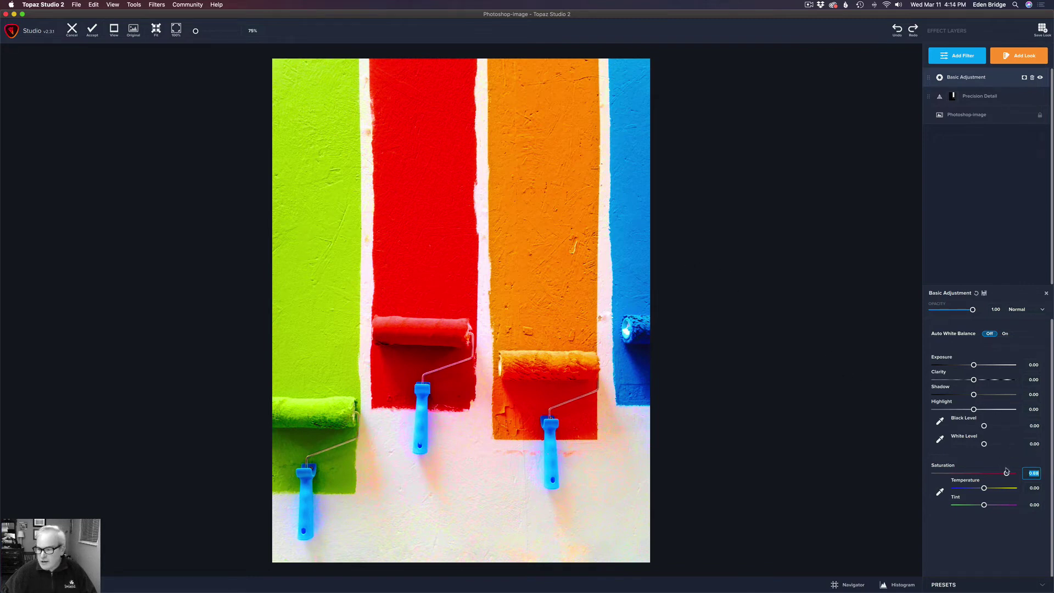
pyautogui.moveTo(1006, 473); pyautogui.dragTo(1008, 475)
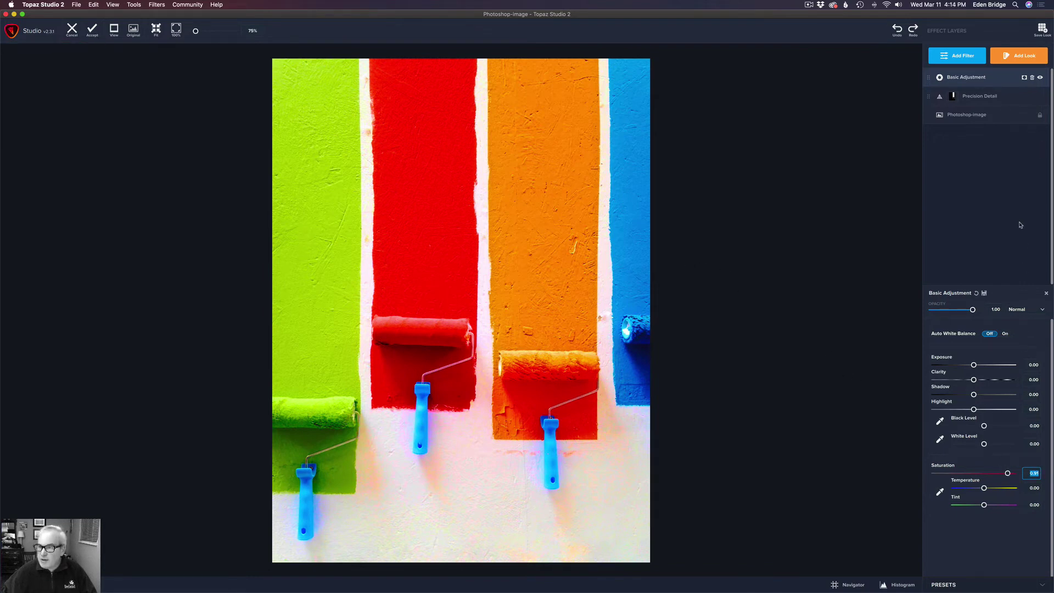
# Step: Add a mask to the Basic Adjustment layer and invert it to black
pyautogui.click(1025, 78)
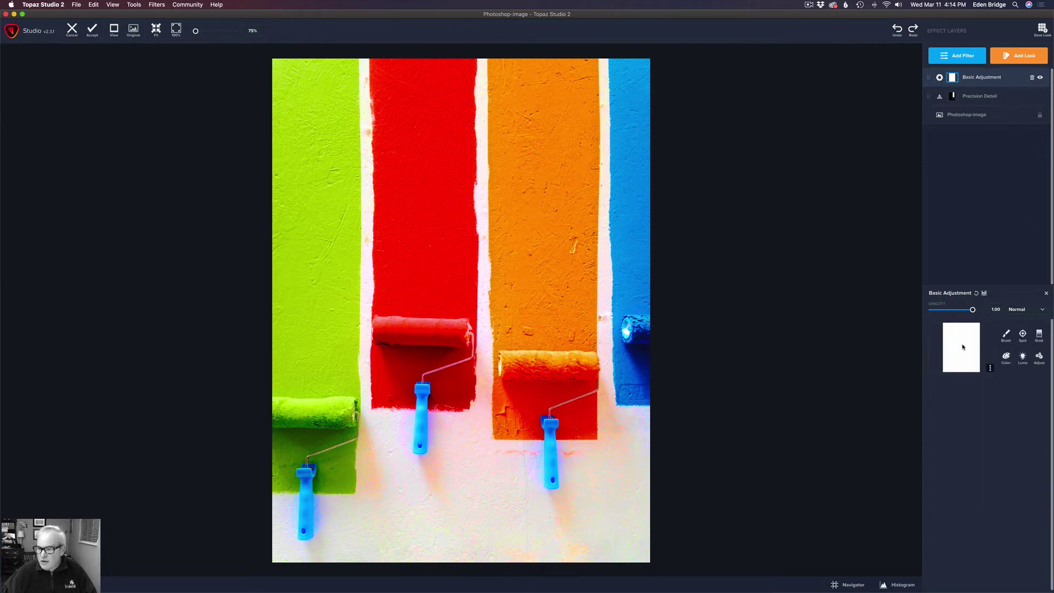
pyautogui.rightClick(962, 347)
pyautogui.click(979, 388)
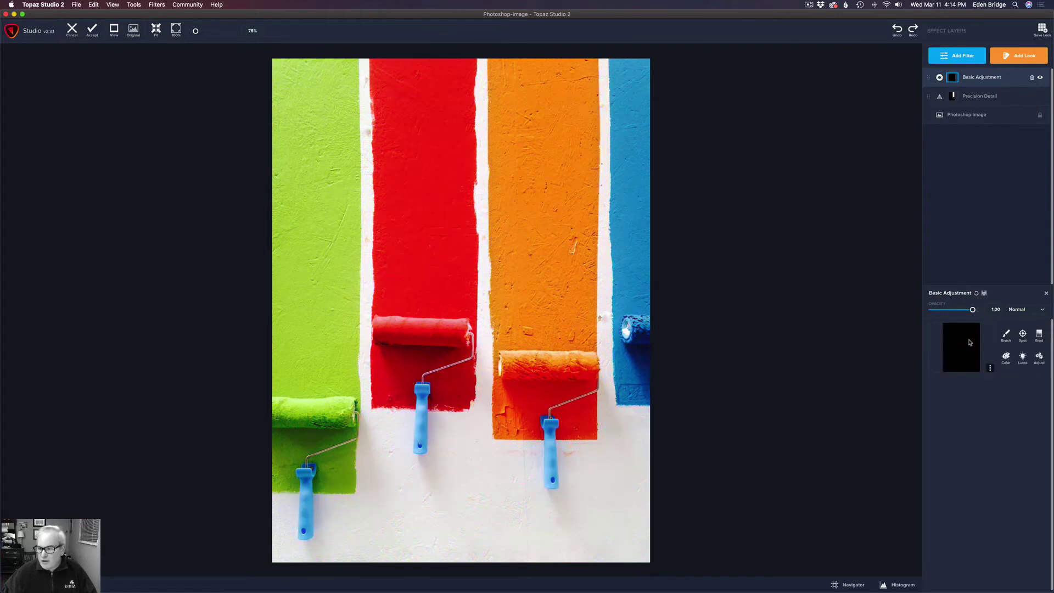
# Step: Mask Basic Adjustment onto the green stripe with a color selection at transparency 1.00, hue 0.21 and range 0.03, and apply it
pyautogui.click(1005, 358)
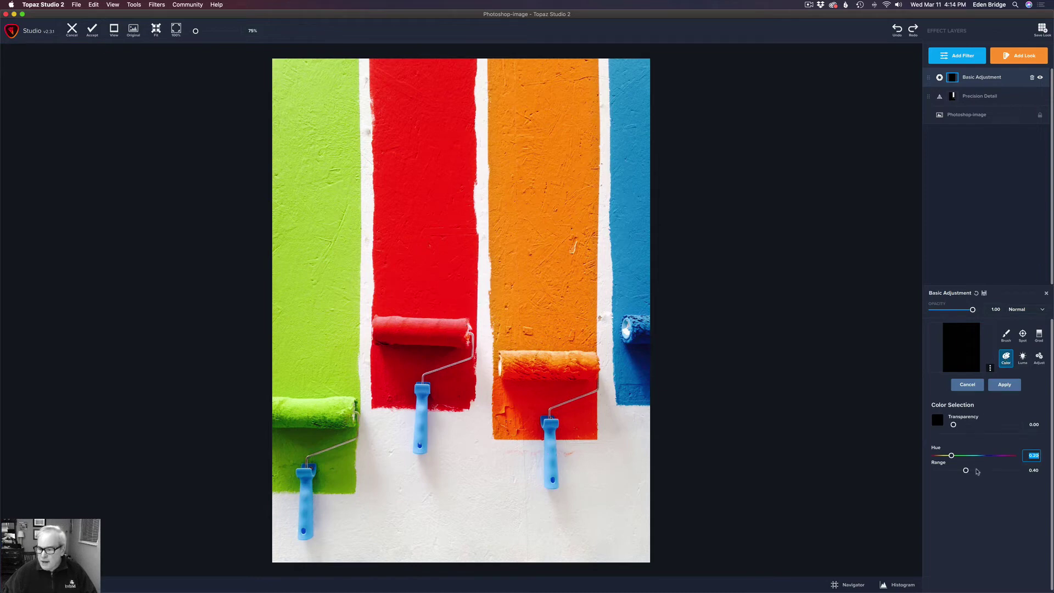
pyautogui.moveTo(966, 470); pyautogui.dragTo(929, 470)
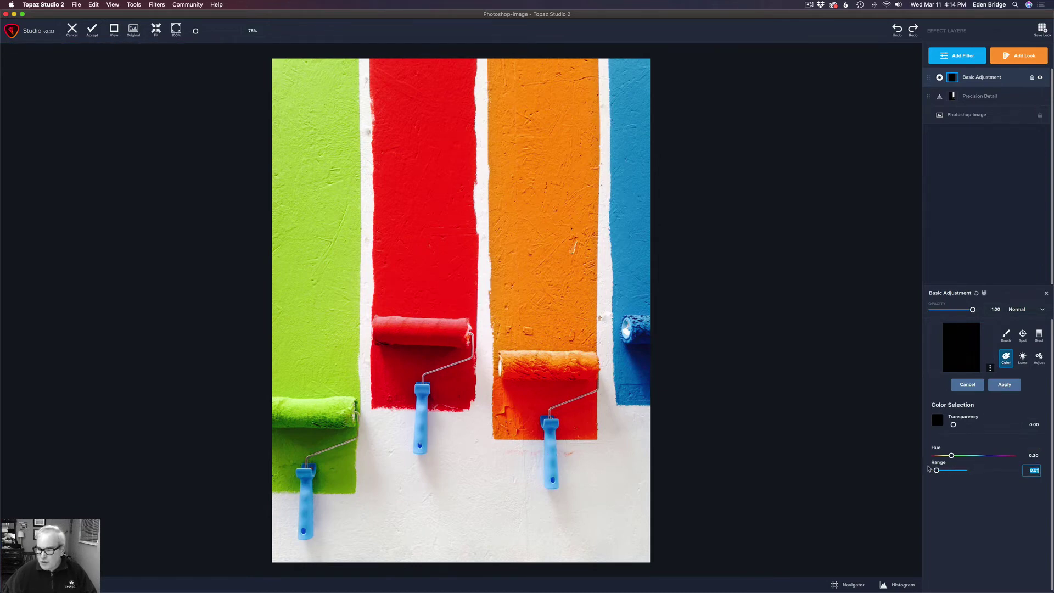
pyautogui.moveTo(954, 425); pyautogui.dragTo(1023, 425)
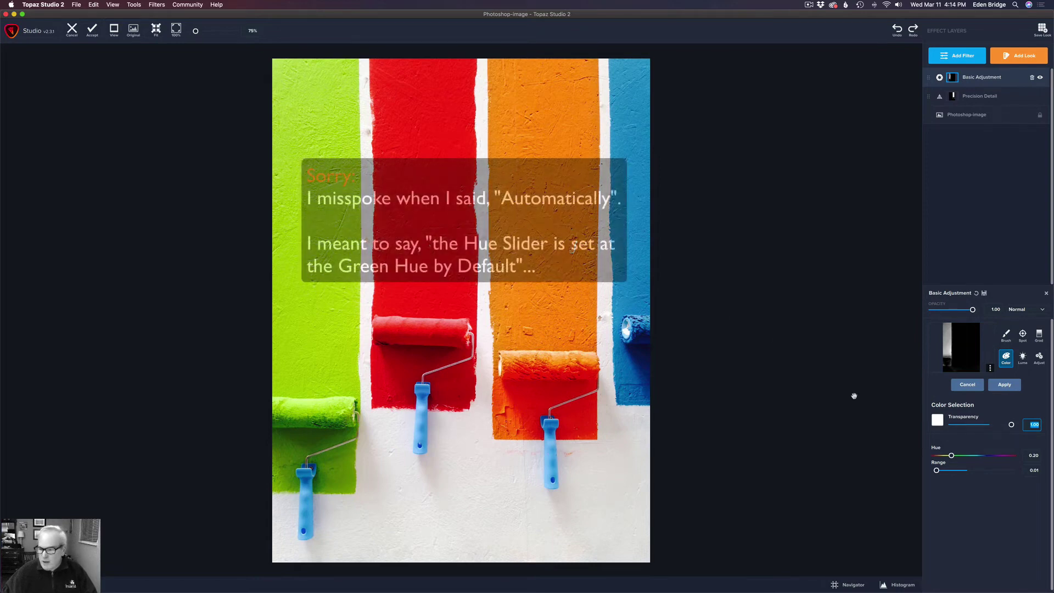
pyautogui.click(952, 456)
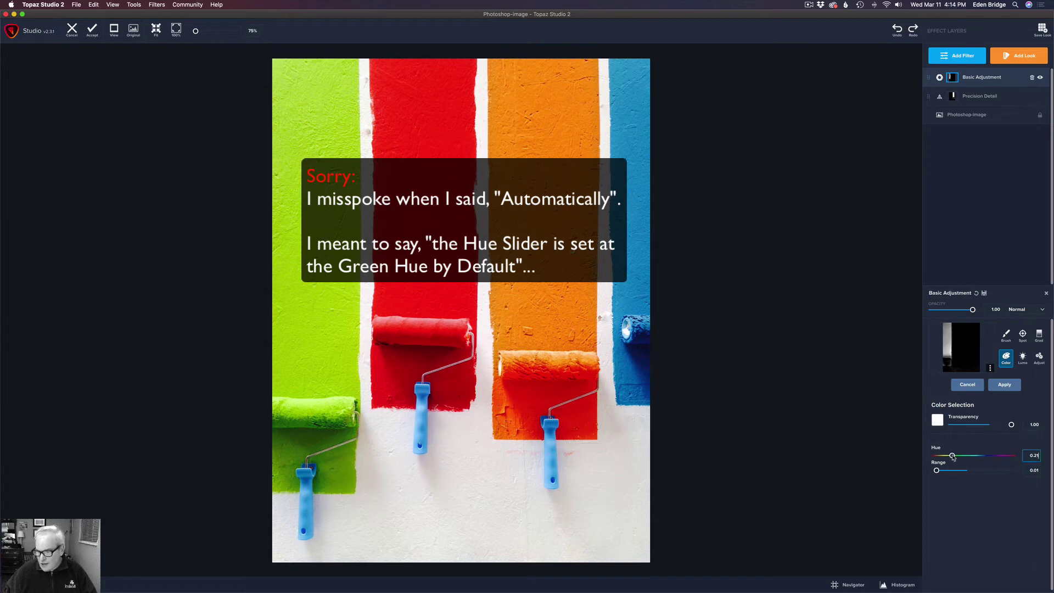
pyautogui.moveTo(952, 456); pyautogui.dragTo(953, 457)
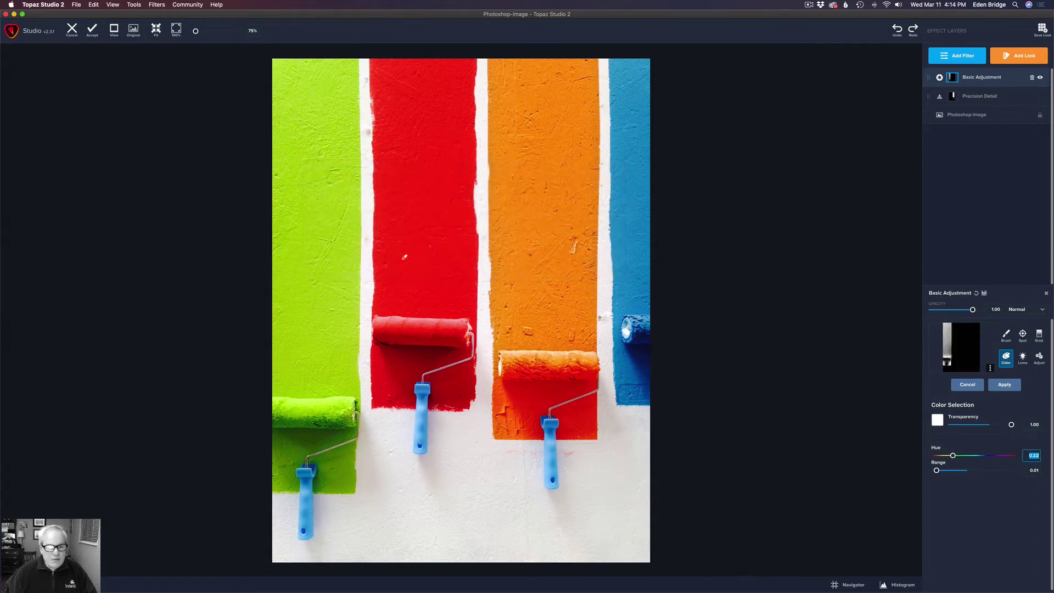
pyautogui.press('Down')
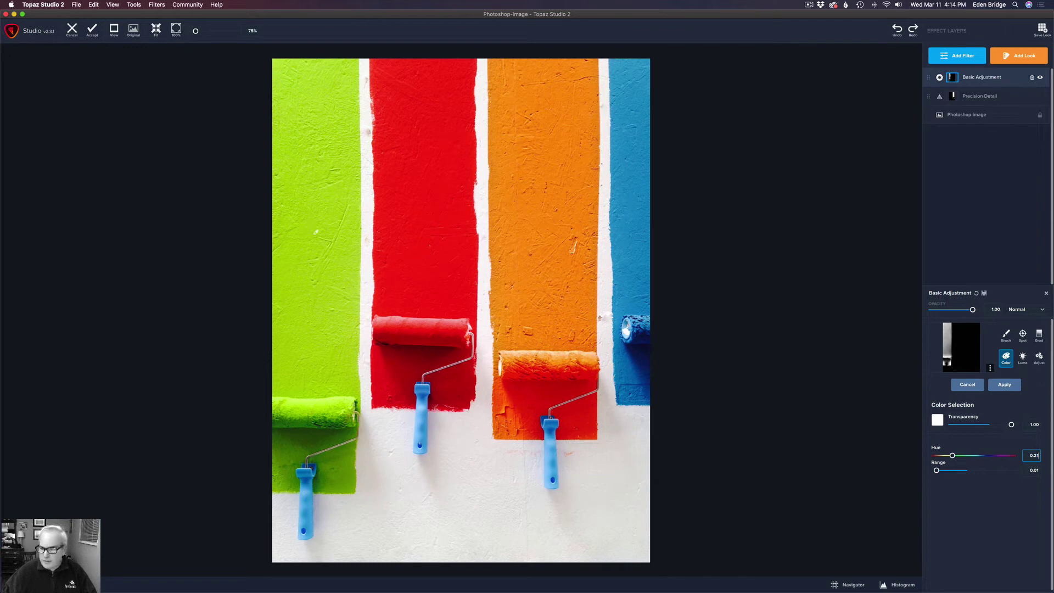
pyautogui.moveTo(937, 471); pyautogui.dragTo(938, 471)
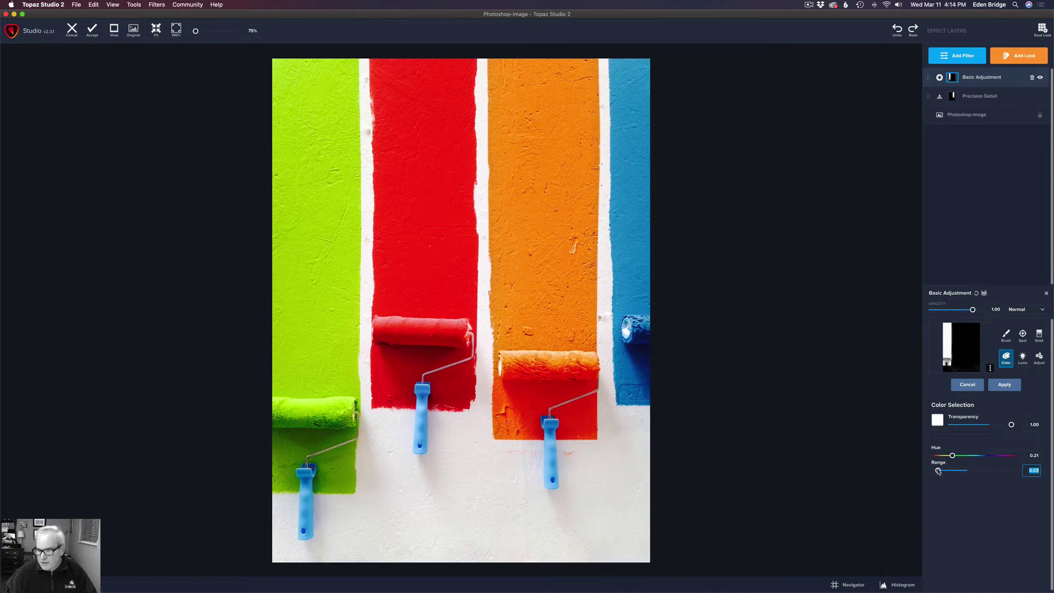
pyautogui.click(1007, 387)
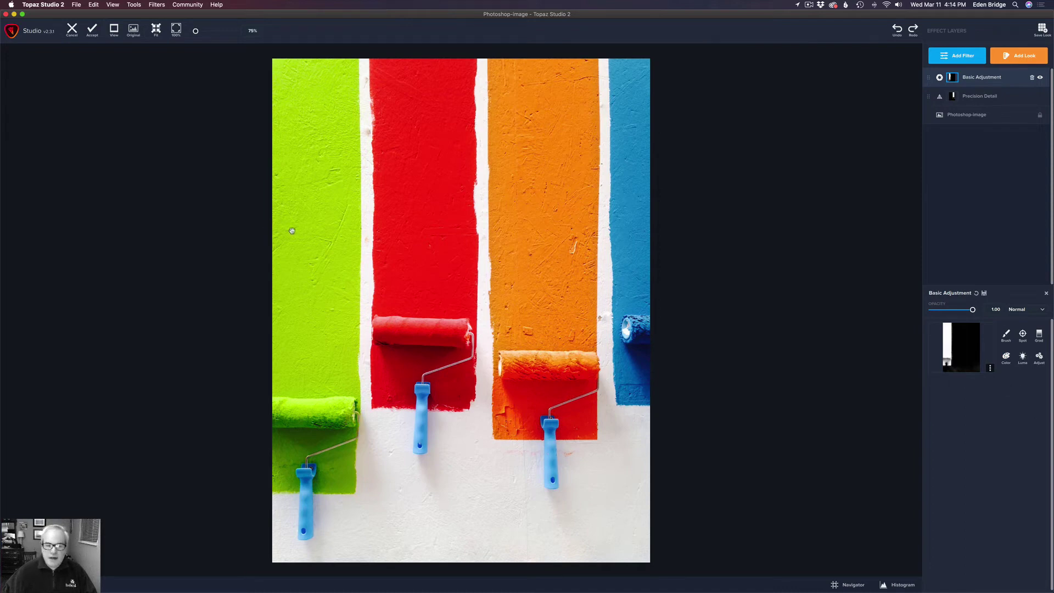
# Step: Compare the green stripe with and without the Basic Adjustment layer
pyautogui.click(1041, 78)
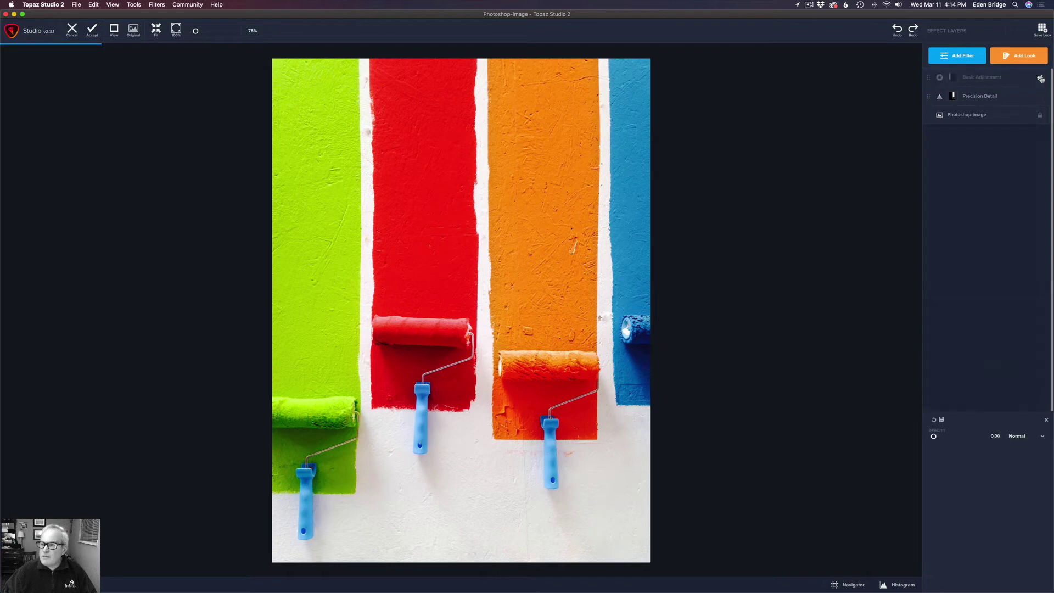
pyautogui.click(1041, 79)
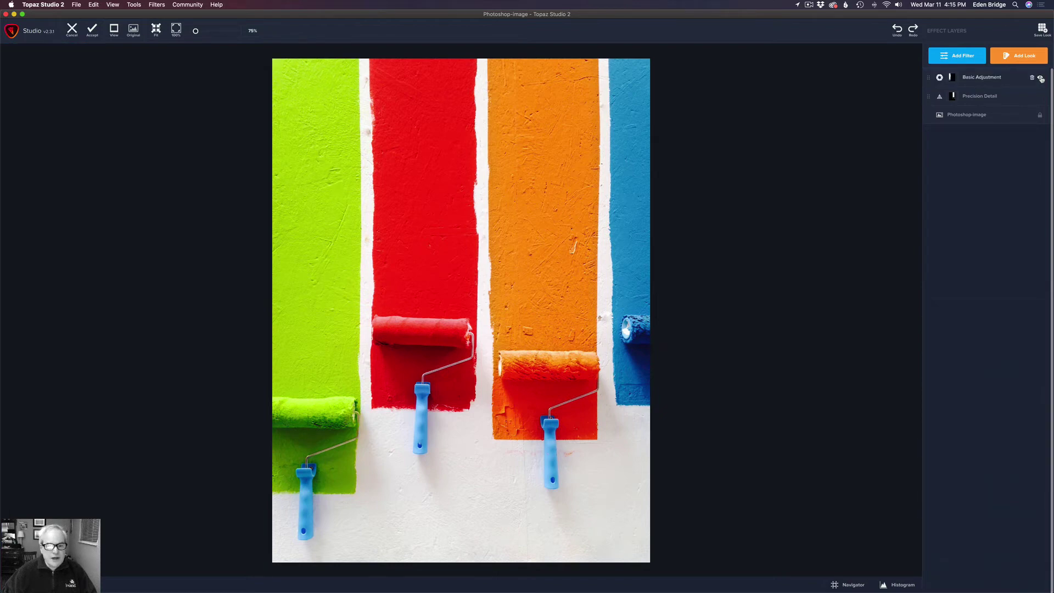
pyautogui.click(1041, 79)
pyautogui.click(1041, 79)
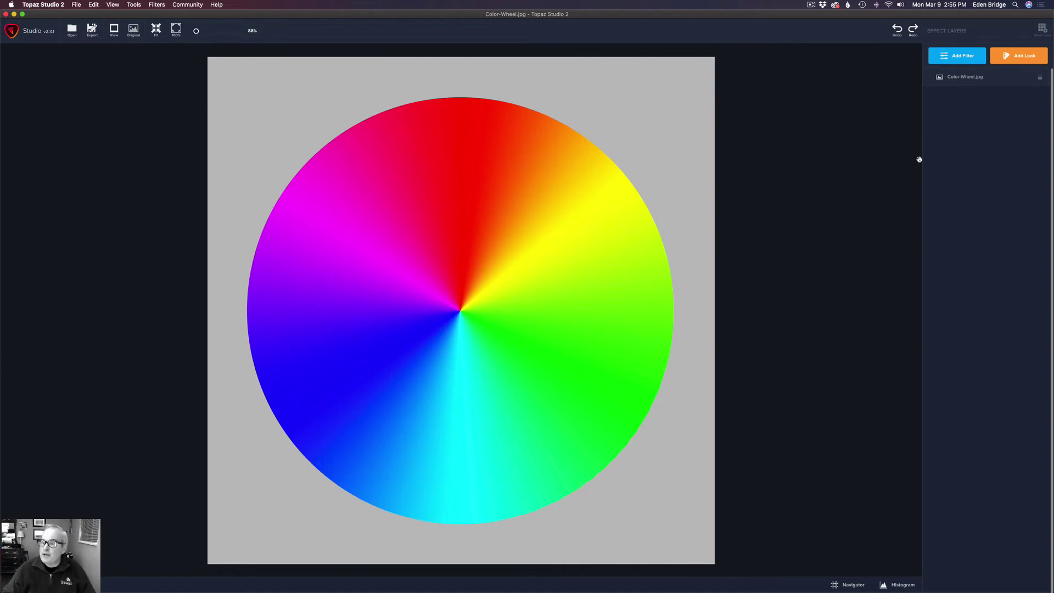
# Step: Add a Color Overlay filter to the color wheel image and set its opacity to about 0.45
pyautogui.click(967, 60)
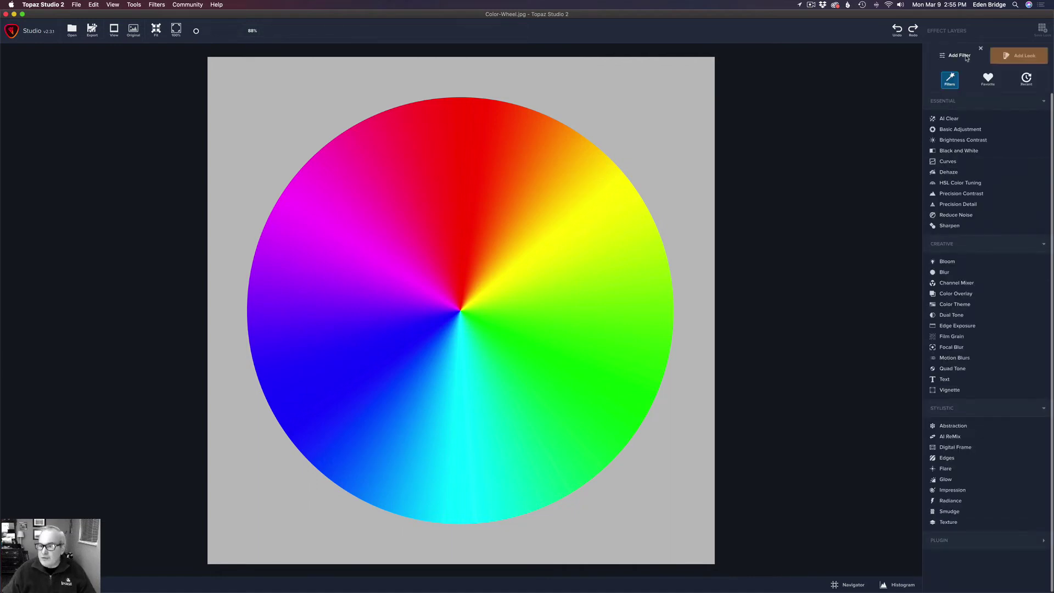
pyautogui.click(967, 294)
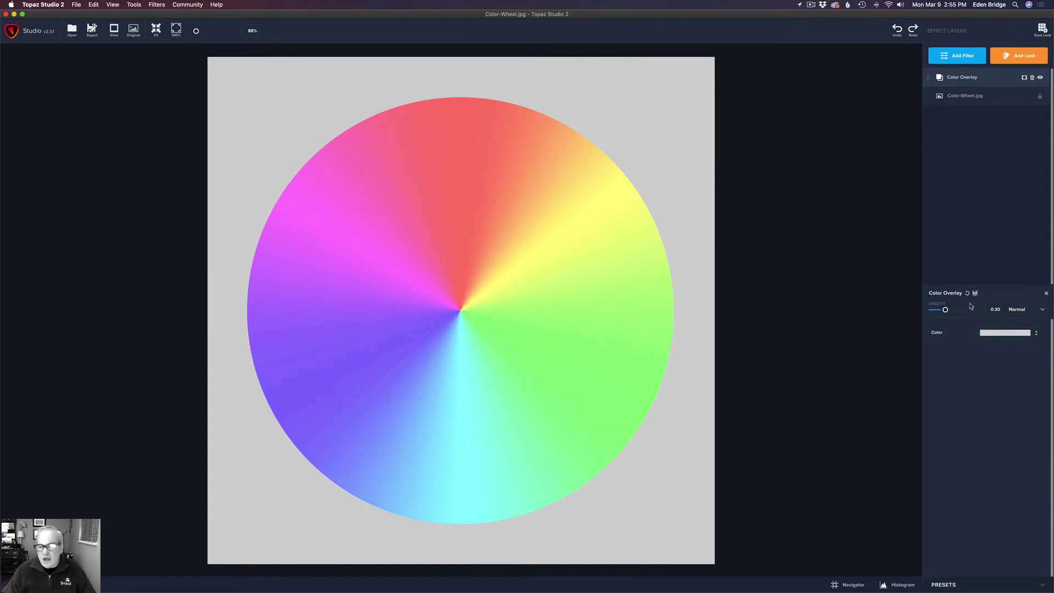
pyautogui.moveTo(945, 310); pyautogui.dragTo(952, 311)
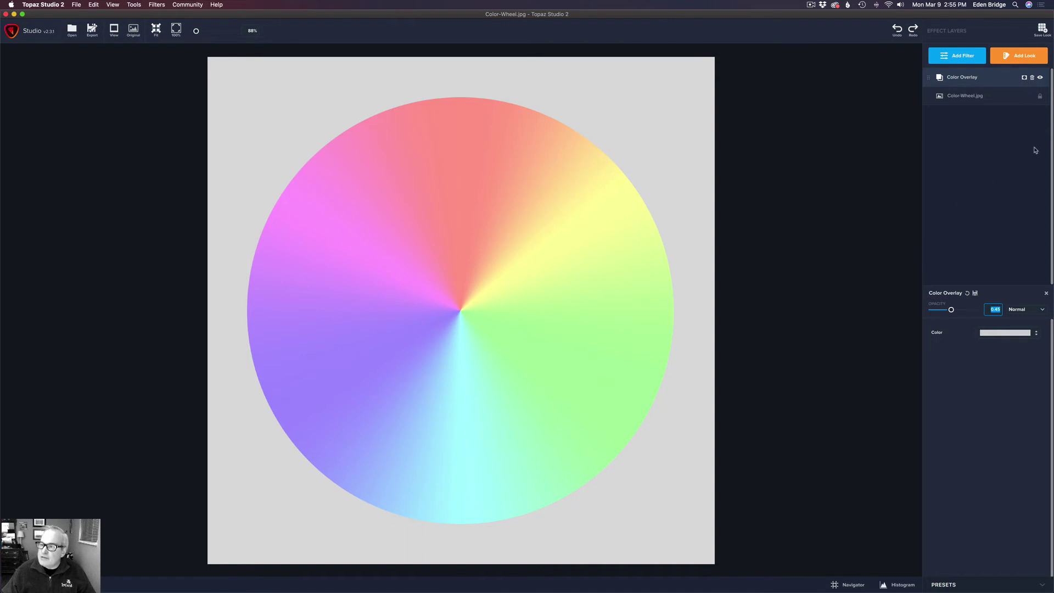
# Step: Add a mask to the Color Overlay layer and start a color selection on it with range 0.01
pyautogui.click(1025, 79)
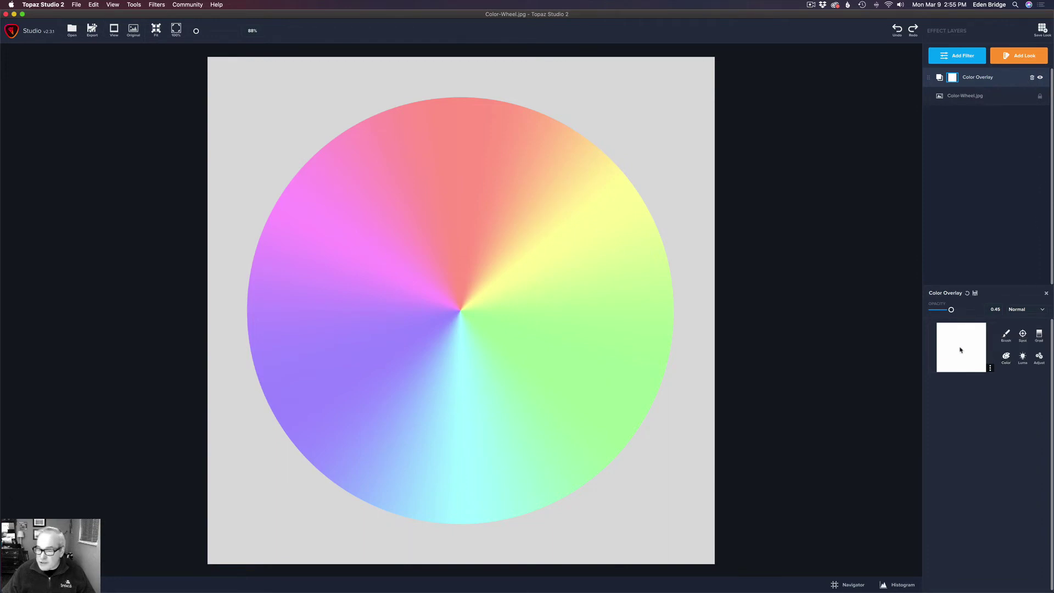
pyautogui.click(1007, 358)
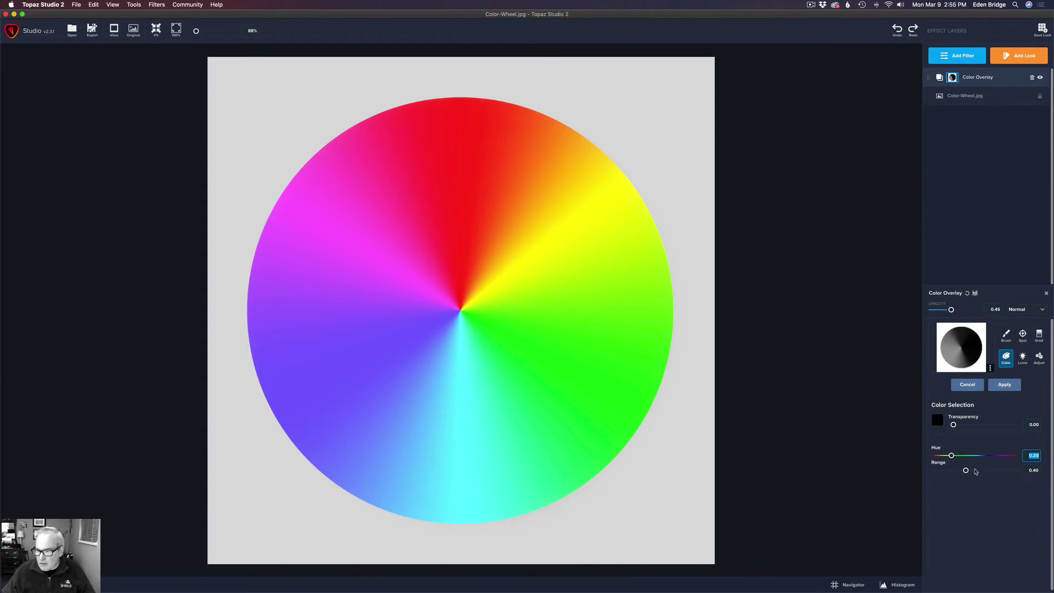
pyautogui.moveTo(966, 471); pyautogui.dragTo(929, 470)
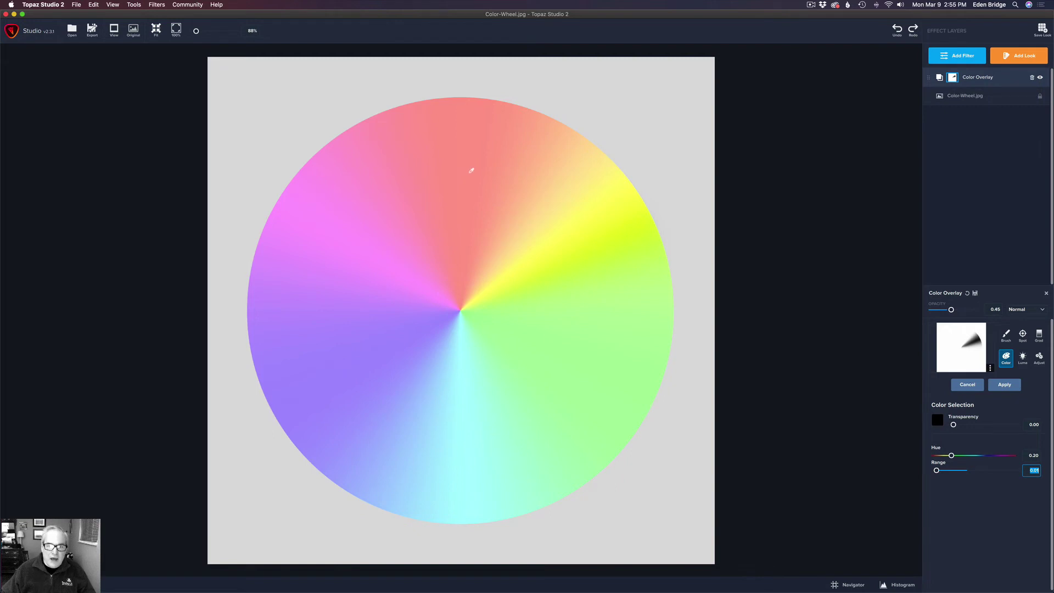
# Step: Sample the red, blue and green sectors of the color wheel in turn as the mask color
pyautogui.click(471, 170)
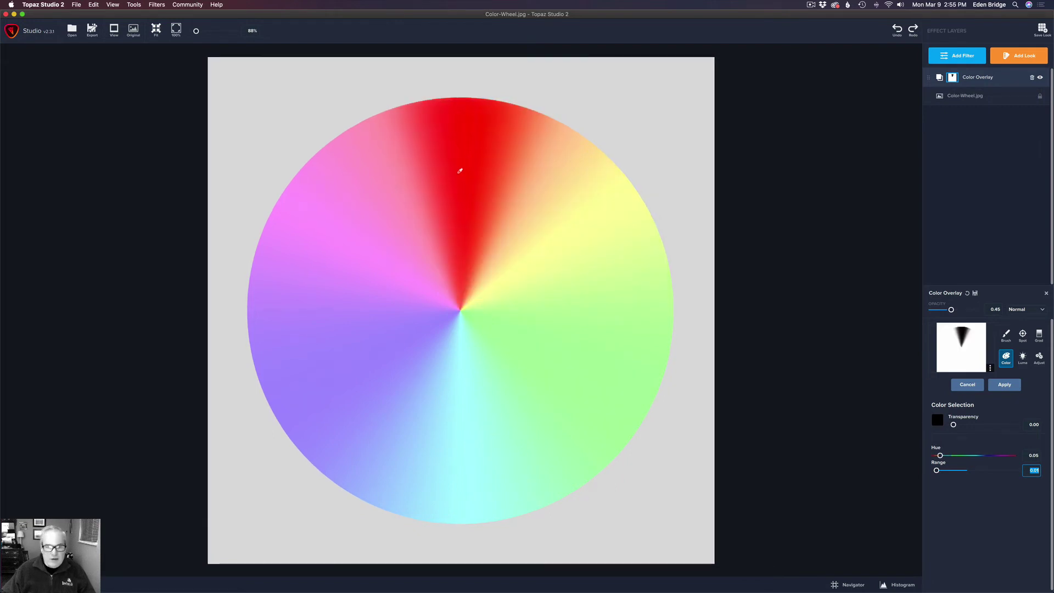
pyautogui.click(371, 358)
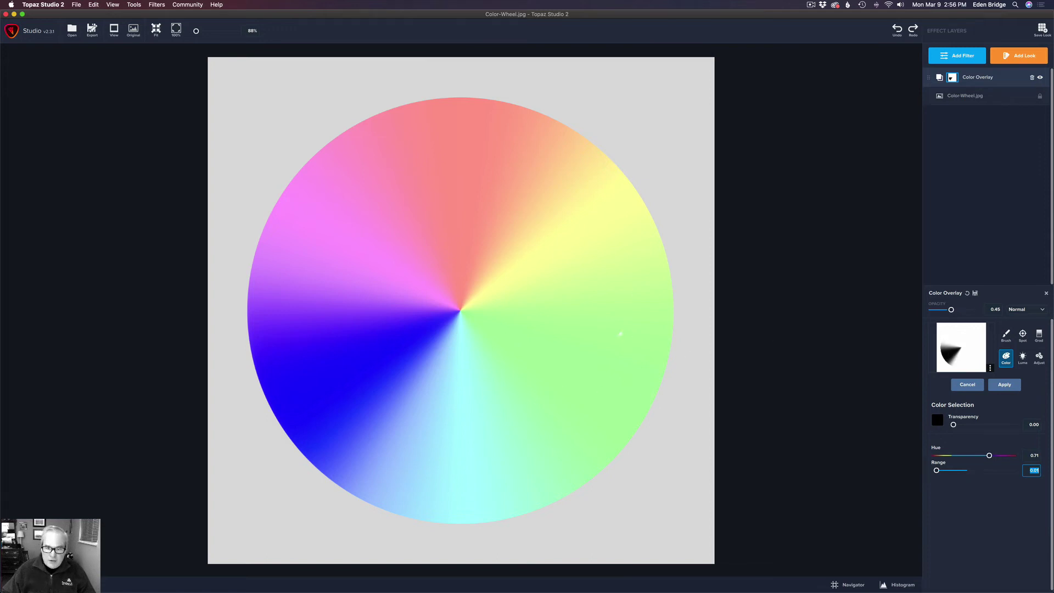
pyautogui.click(580, 350)
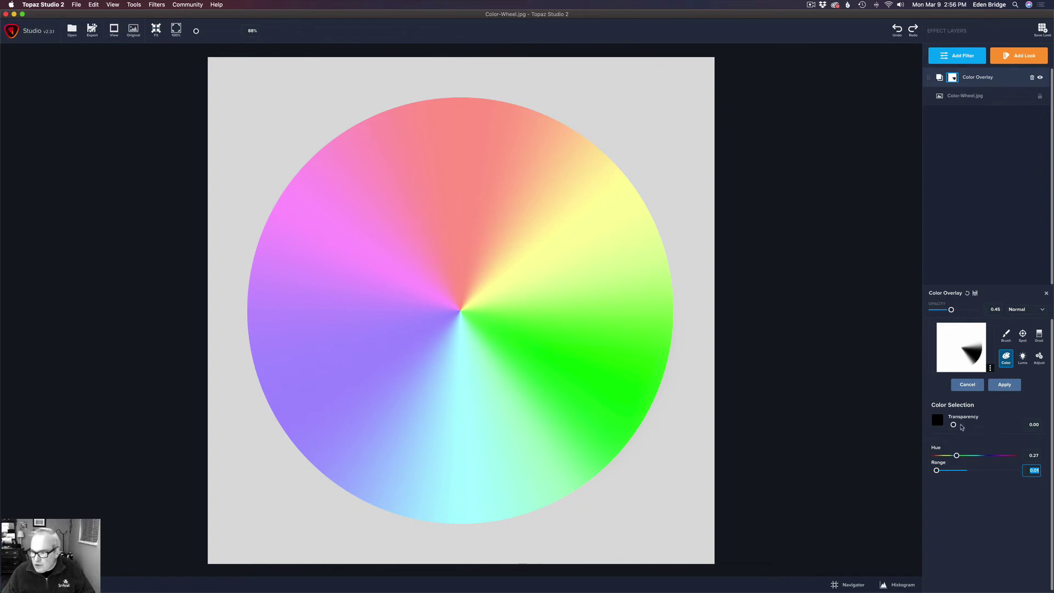
# Step: Set the green color selection's transparency to 0.23 and shift its hue to 0.23, keeping the range at 0.01
pyautogui.moveTo(954, 425); pyautogui.dragTo(977, 425)
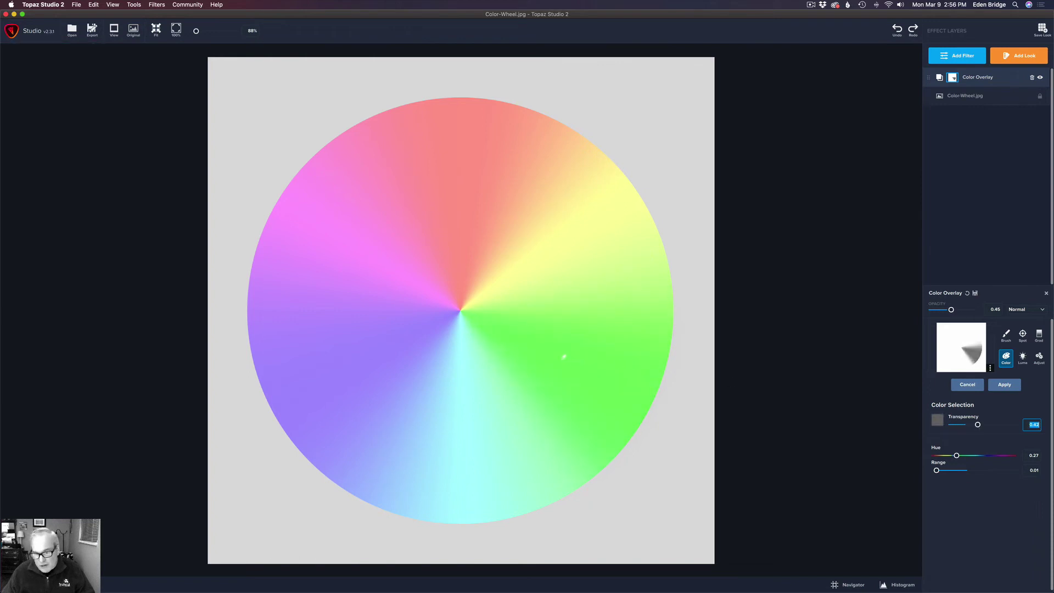
pyautogui.moveTo(984, 424); pyautogui.dragTo(966, 425)
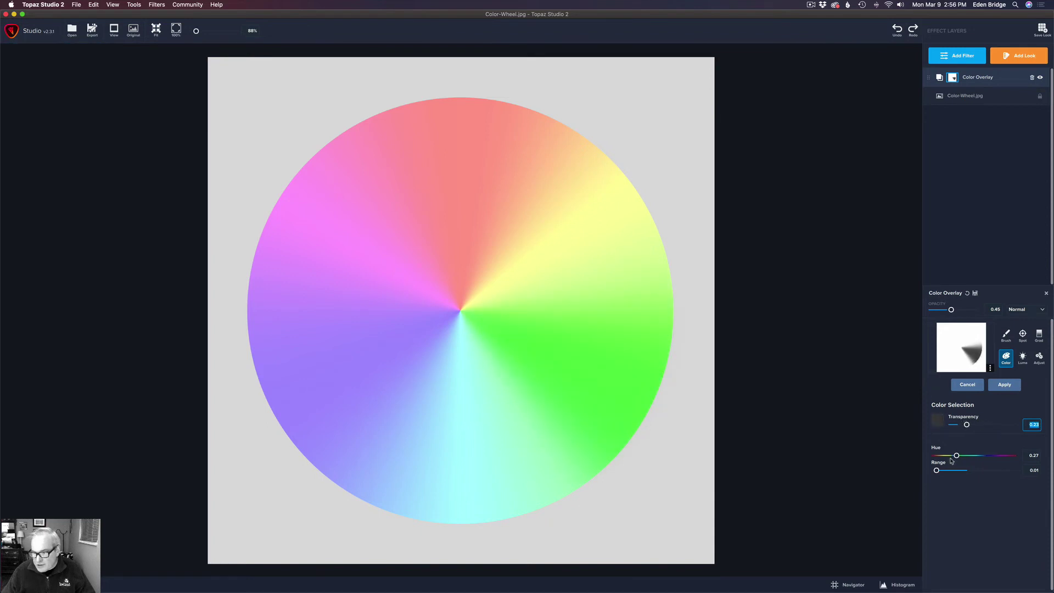
pyautogui.moveTo(936, 471)
pyautogui.mouseDown()
pyautogui.moveTo(950, 471)
pyautogui.moveTo(936, 470)
pyautogui.mouseUp()
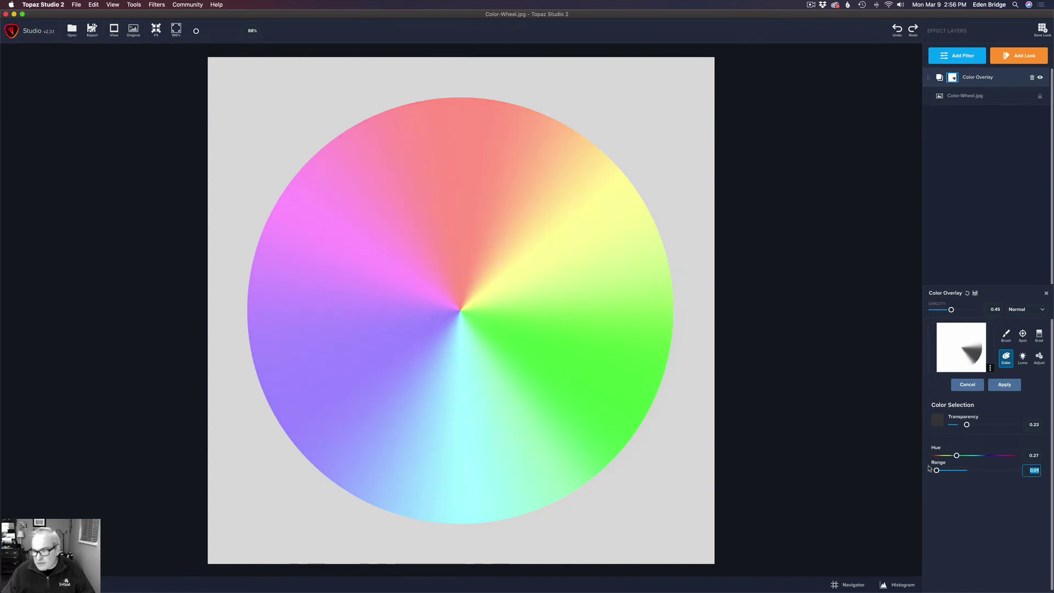
pyautogui.moveTo(956, 456)
pyautogui.mouseDown()
pyautogui.moveTo(1007, 457)
pyautogui.moveTo(954, 456)
pyautogui.mouseUp()
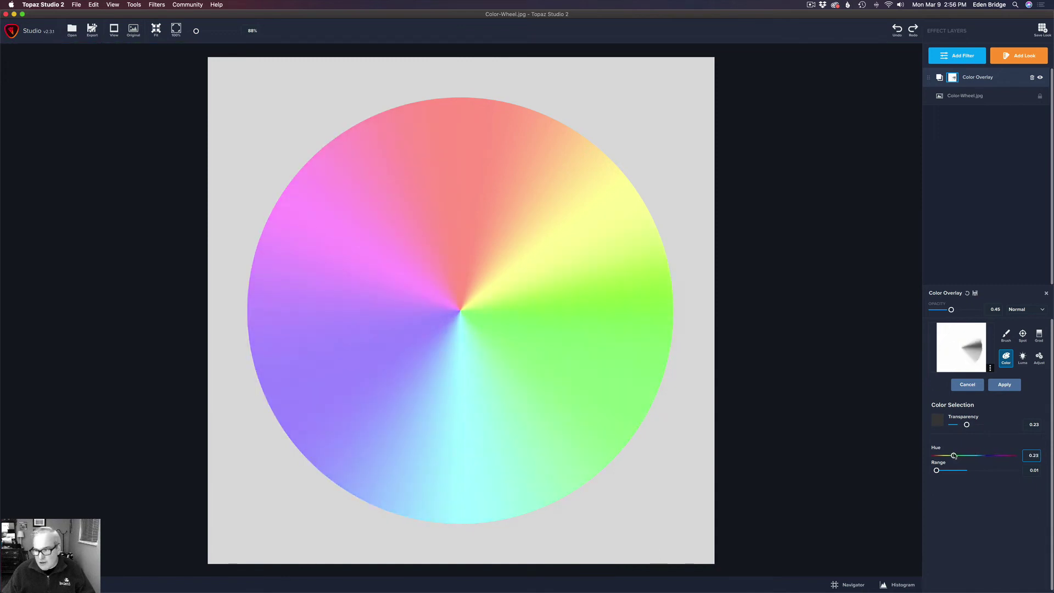
# Step: Sample the blue sector at hue 0.71 as the mask color and set the selection's transparency to 0.00
pyautogui.click(349, 372)
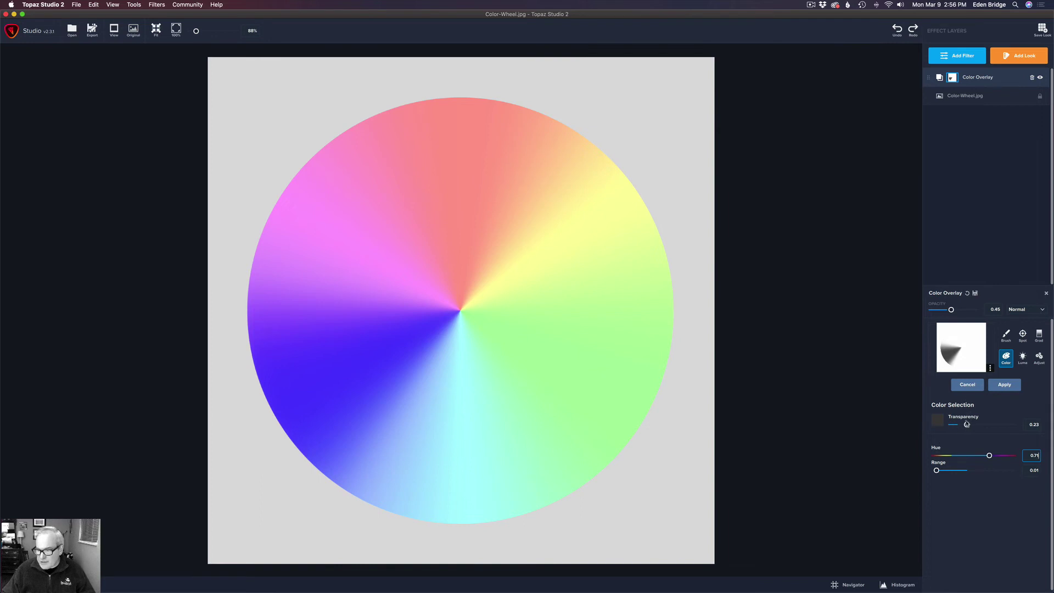
pyautogui.moveTo(966, 425); pyautogui.dragTo(944, 424)
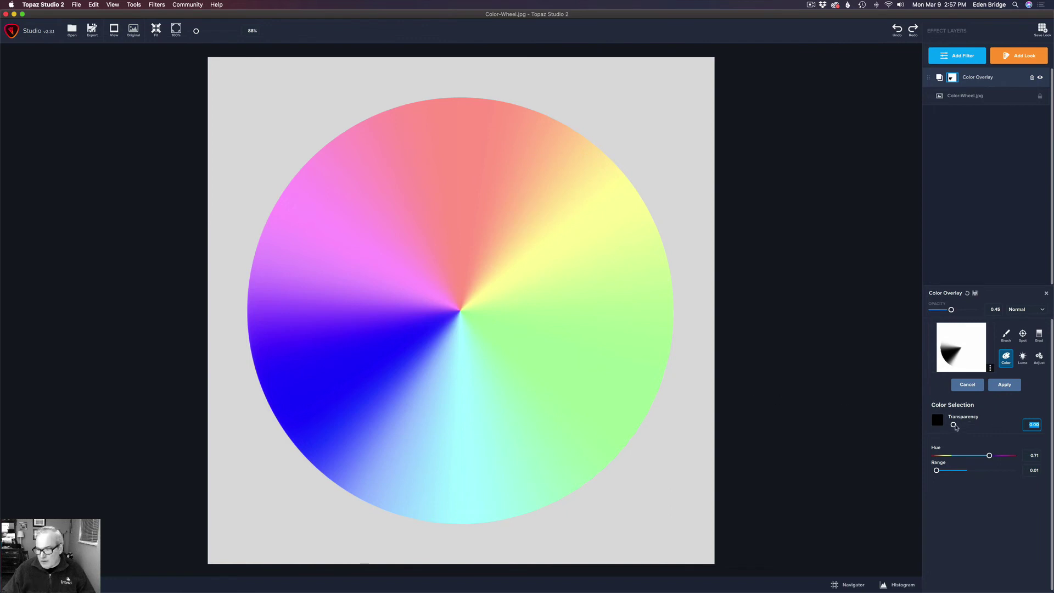
pyautogui.moveTo(954, 426)
pyautogui.mouseDown()
pyautogui.moveTo(964, 426)
pyautogui.moveTo(953, 425)
pyautogui.mouseUp()
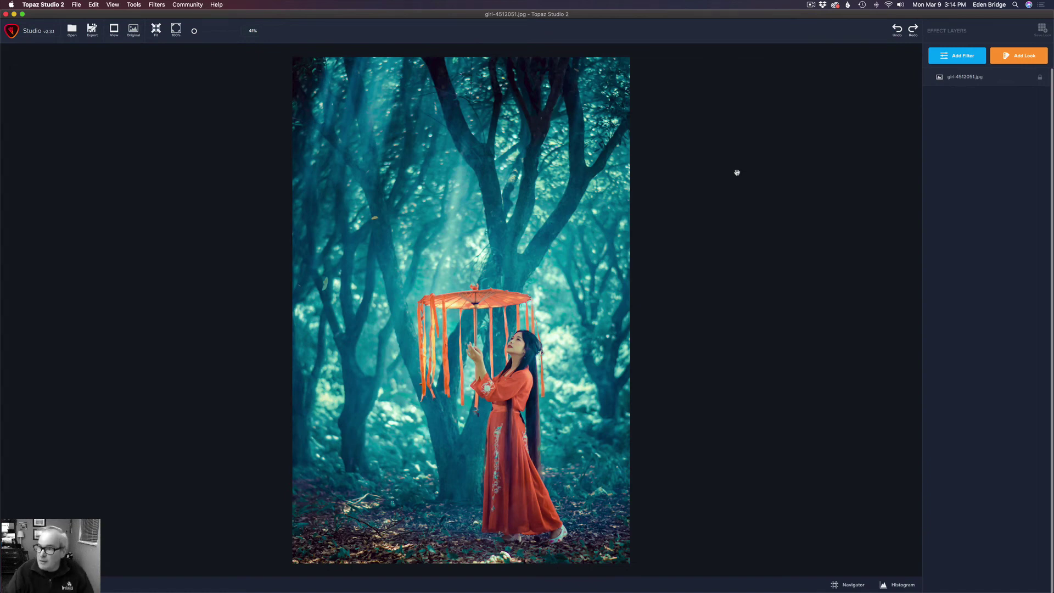
# Step: Add a Precision Detail filter to the forest portrait and set Overall Medium Detail to -1.00
pyautogui.click(968, 59)
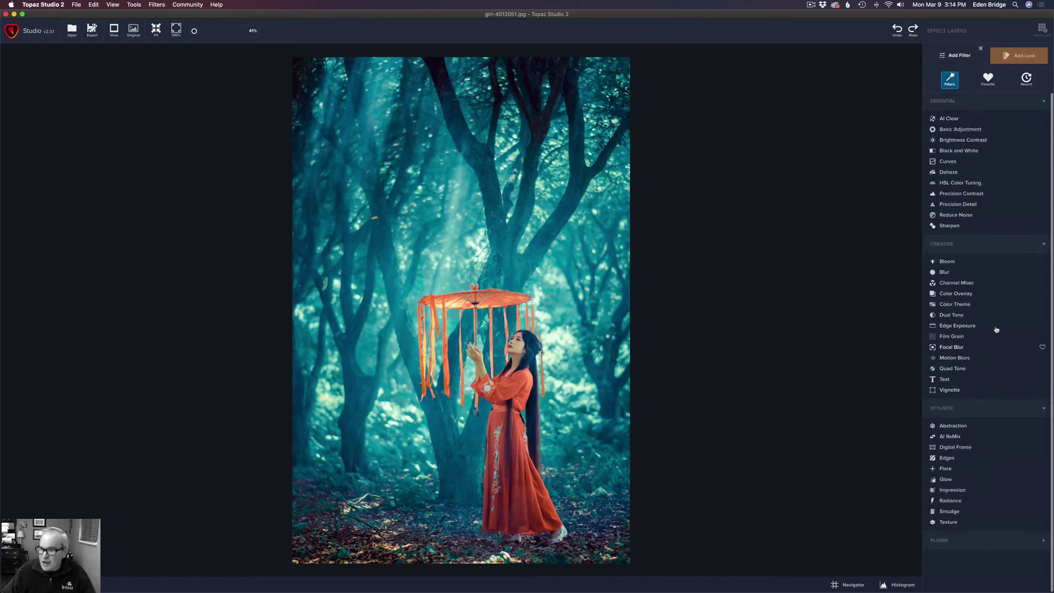
pyautogui.click(968, 205)
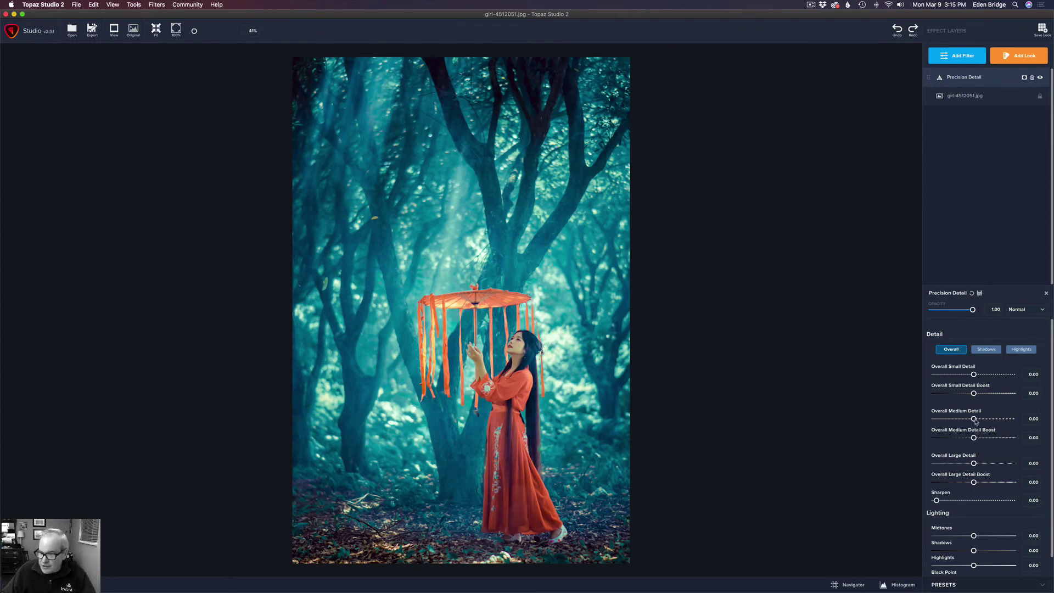
pyautogui.moveTo(974, 420); pyautogui.dragTo(921, 419)
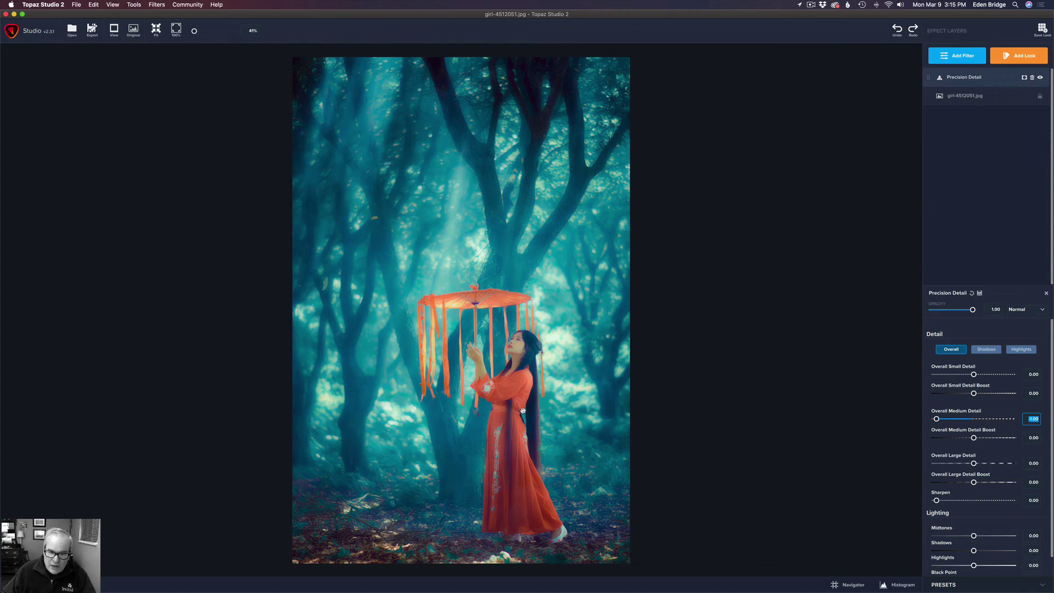
# Step: Compare the softened forest portrait with the original image
pyautogui.press('\\')
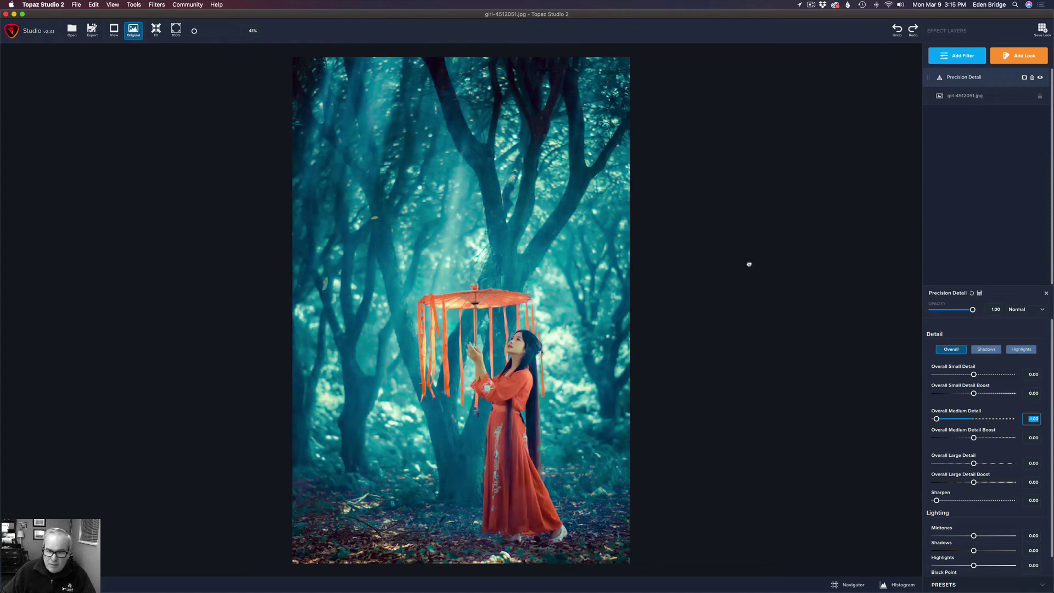
pyautogui.press('\\')
pyautogui.press('\\')
pyautogui.press('\\')
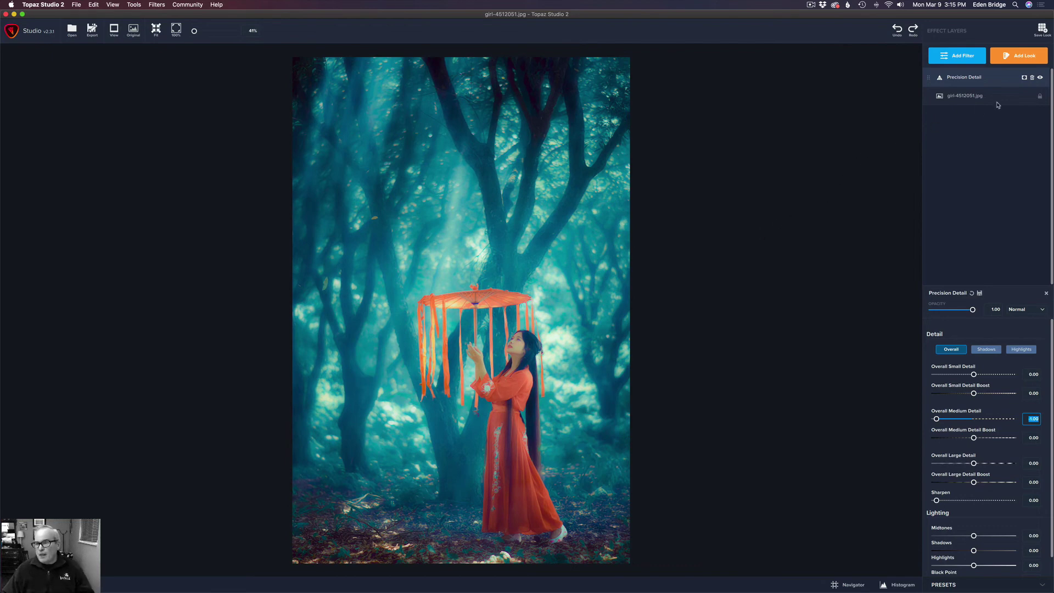
# Step: Add a mask to the Precision Detail layer and start a color selection with hue 0.07 for the red dress
pyautogui.click(1024, 79)
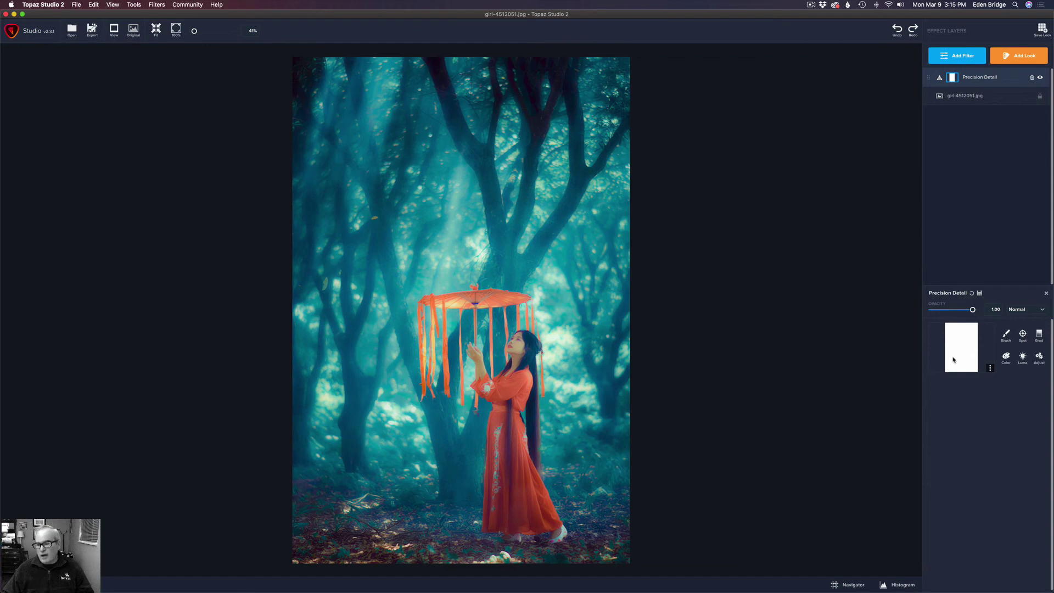
pyautogui.click(1006, 357)
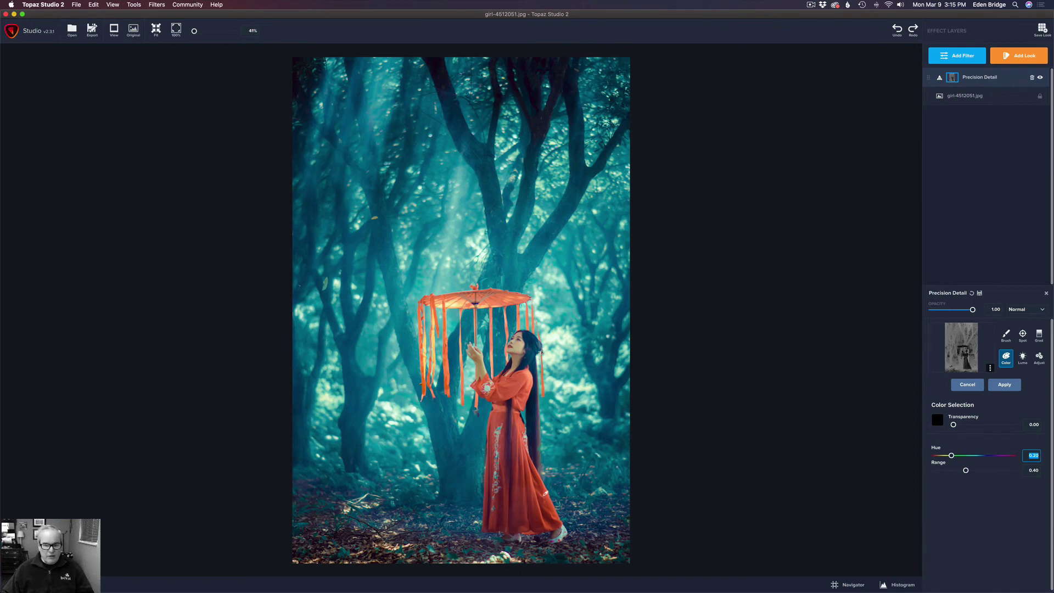
pyautogui.write('0.07')
pyautogui.press('Return')
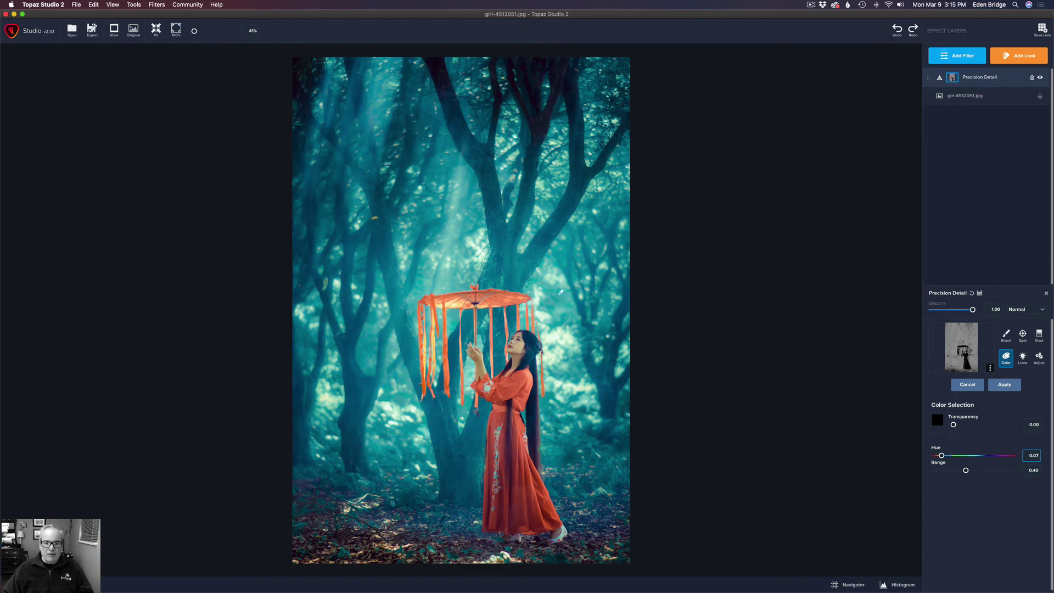
# Step: Sample the teal forest at hue 0.54 as the mask color and compare the effect with the original
pyautogui.click(561, 292)
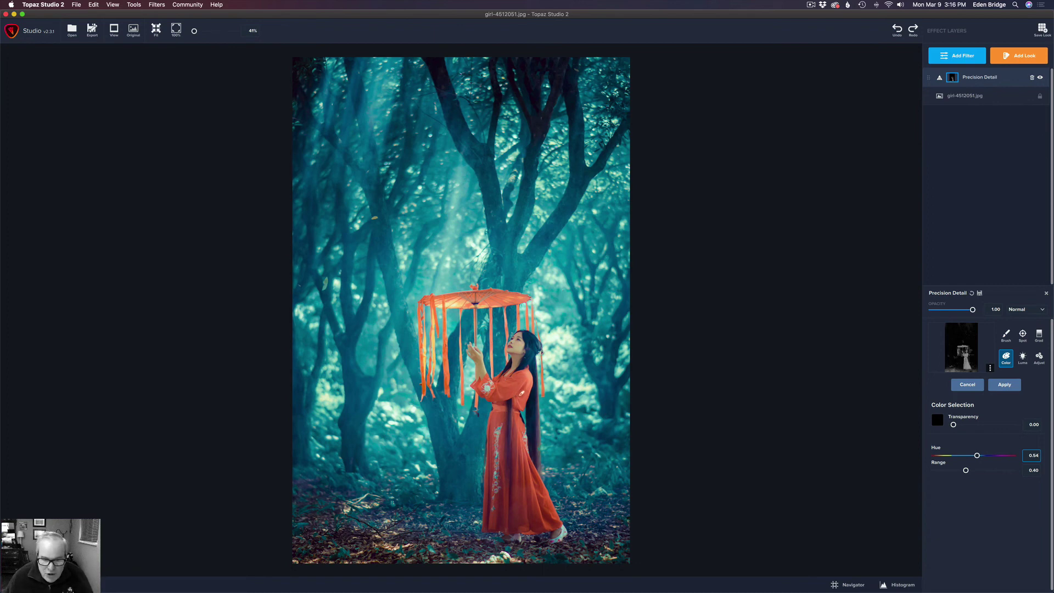
pyautogui.press('\\')
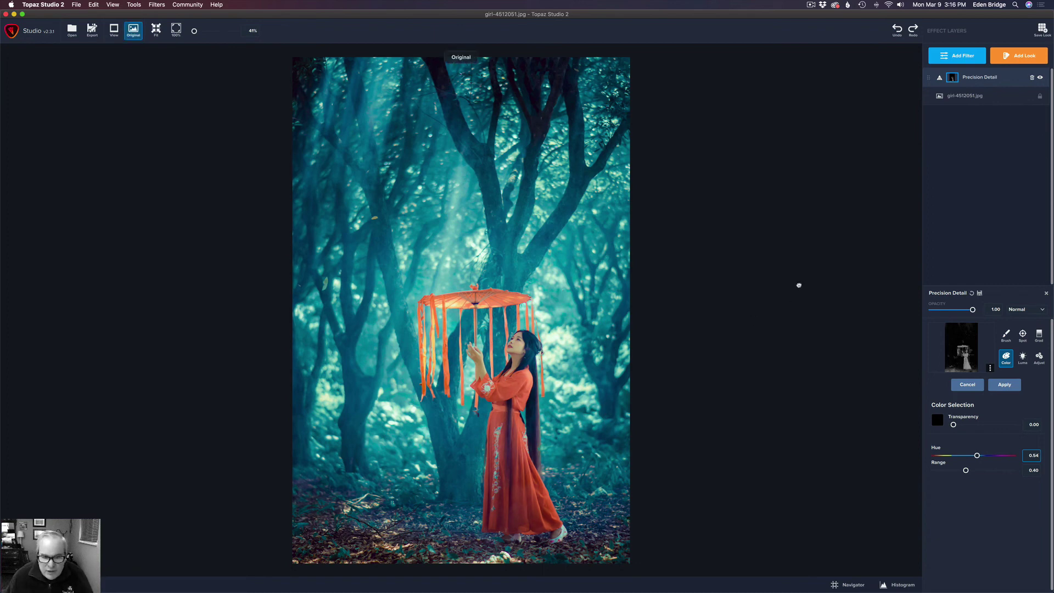
pyautogui.press('\\')
pyautogui.press('\\')
pyautogui.press('\\')
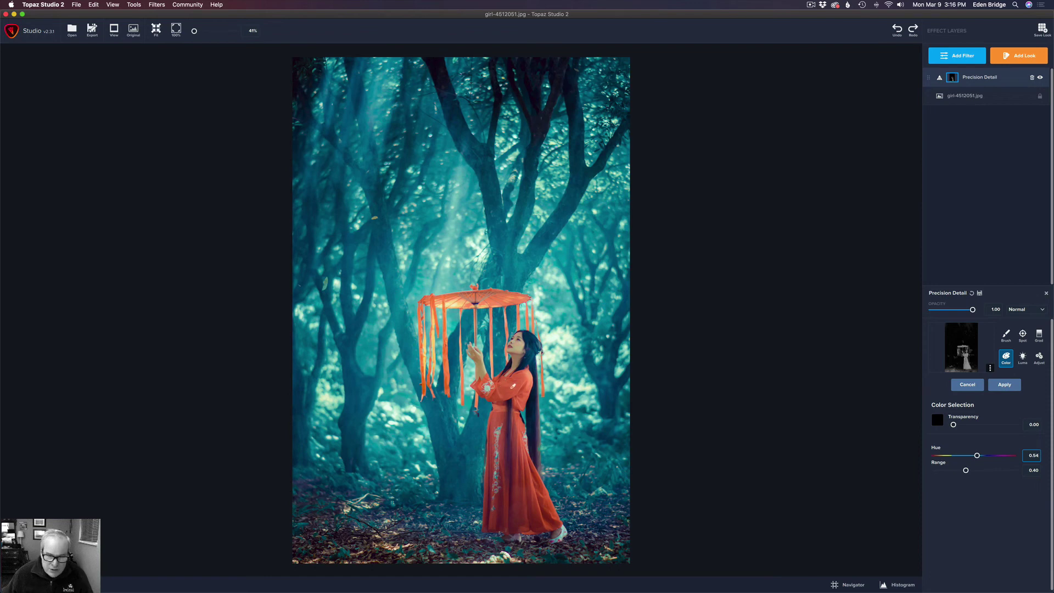
# Step: Sample the red dress at hue 0.07, narrow the color range to about 0.18, and compare with the original
pyautogui.click(502, 433)
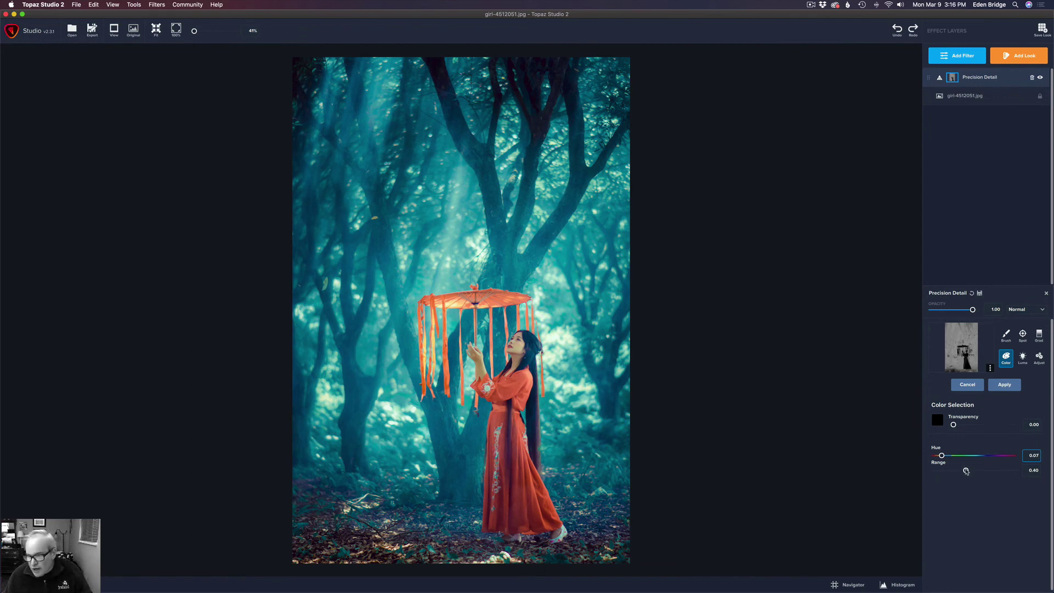
pyautogui.moveTo(966, 471); pyautogui.dragTo(953, 471)
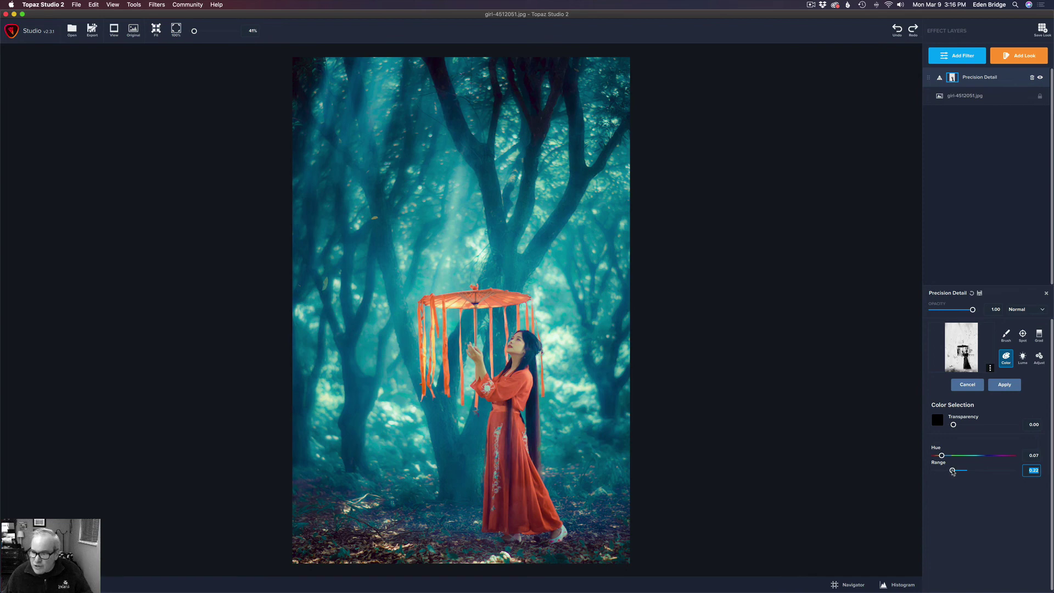
pyautogui.moveTo(952, 471); pyautogui.dragTo(950, 471)
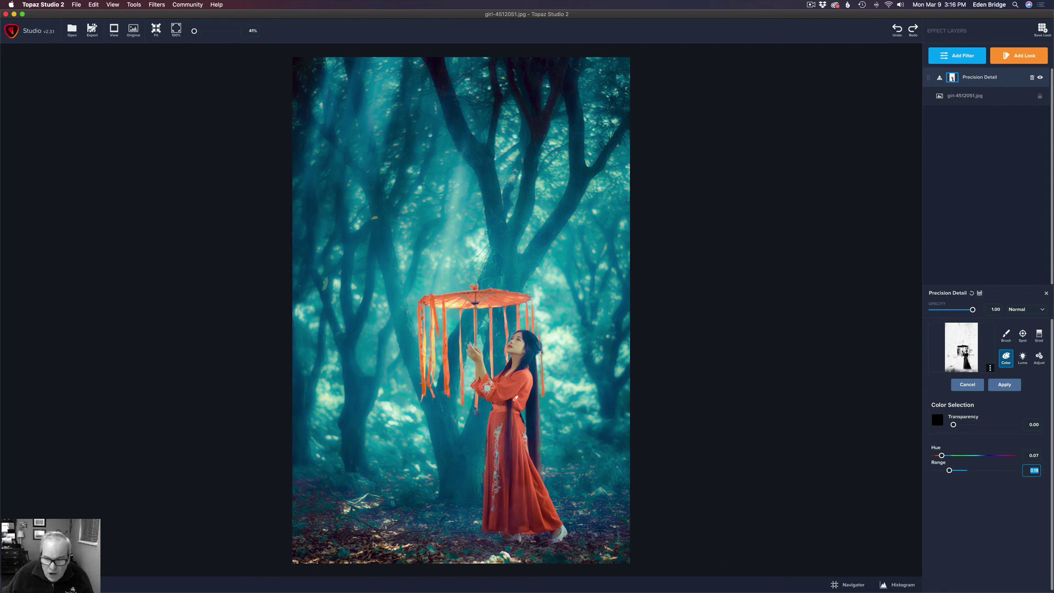
pyautogui.click(799, 269)
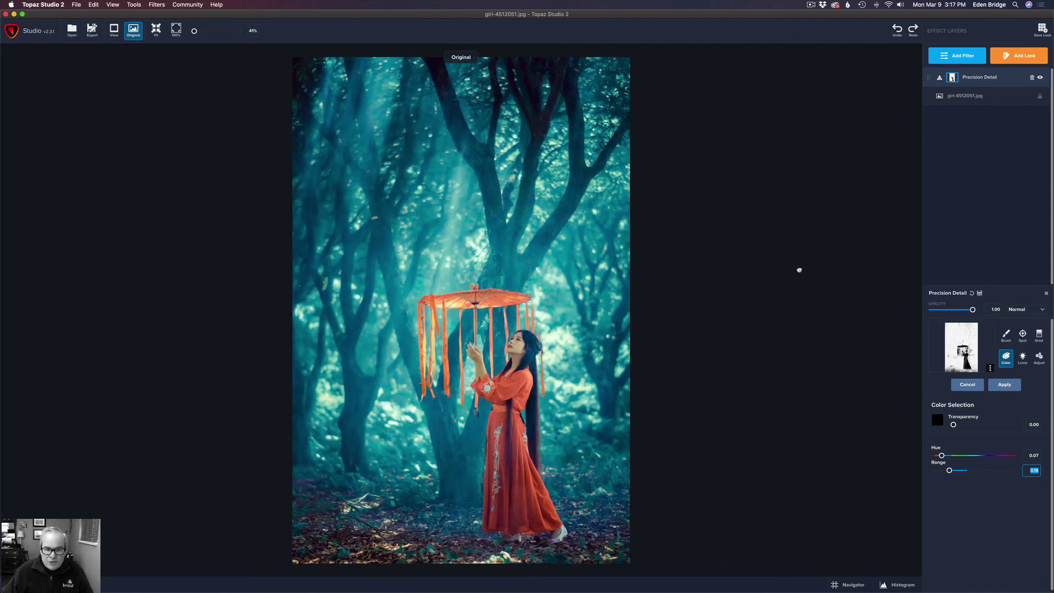
pyautogui.click(800, 269)
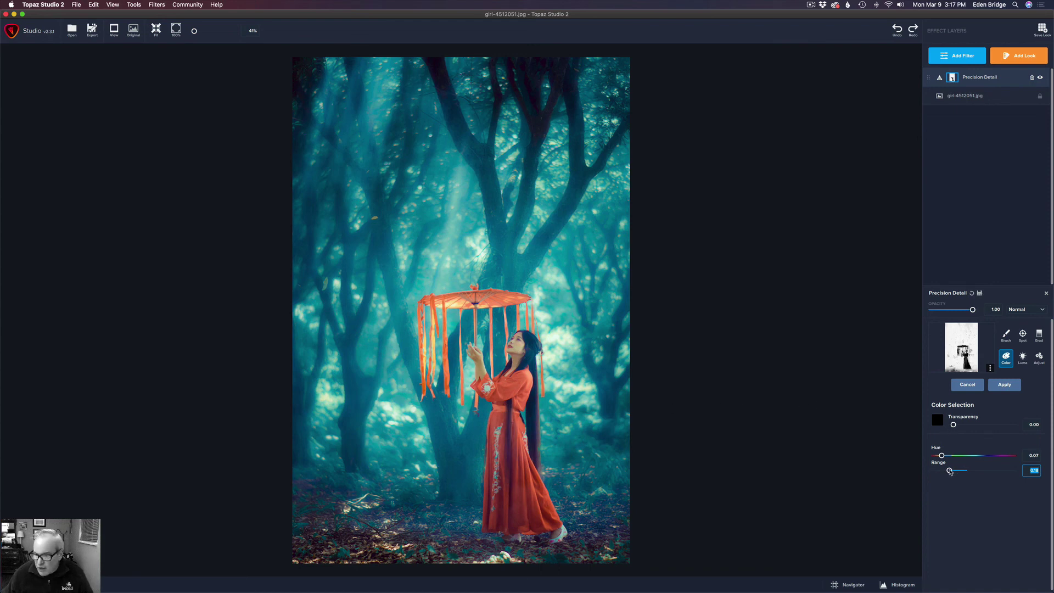
# Step: Widen the dress selection's color range to about 0.25 and compare the masked effect with the original
pyautogui.moveTo(950, 471); pyautogui.dragTo(956, 471)
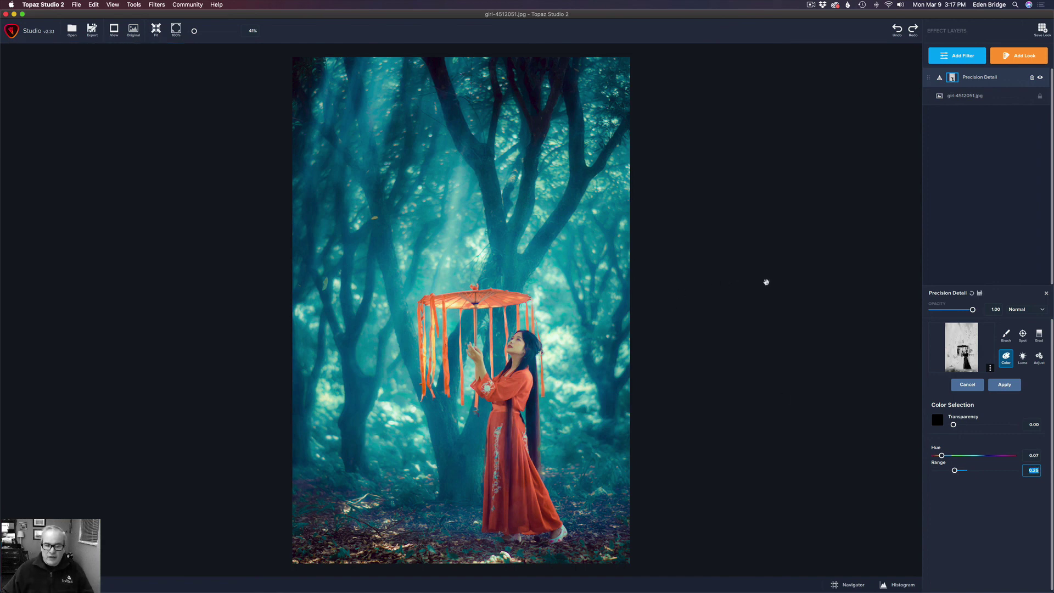
pyautogui.press('\\')
pyautogui.press('\\')
pyautogui.press('\\')
pyautogui.press('\\')
pyautogui.press('\\')
pyautogui.press('\\')
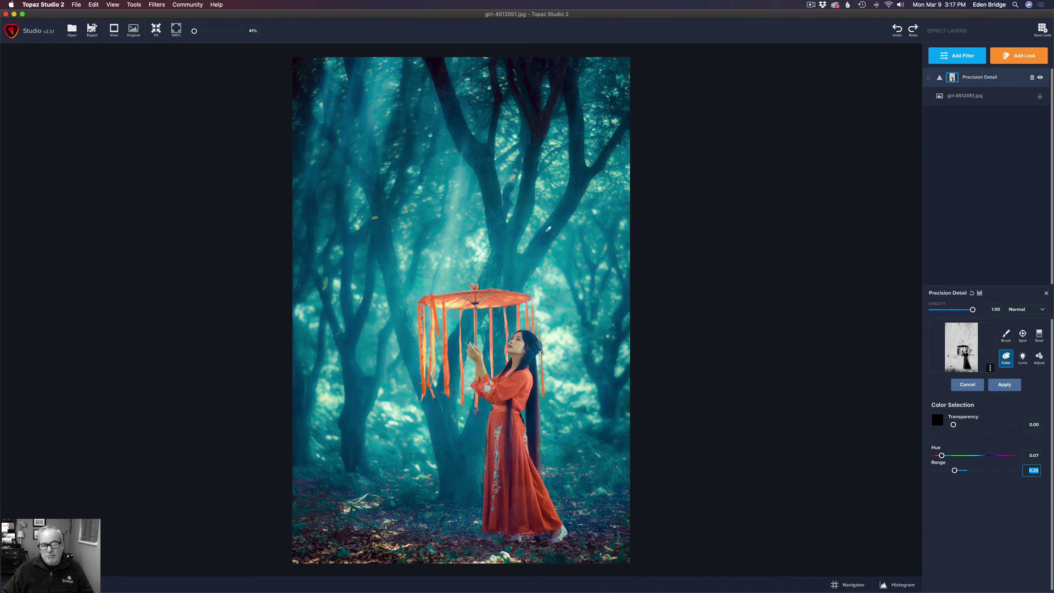